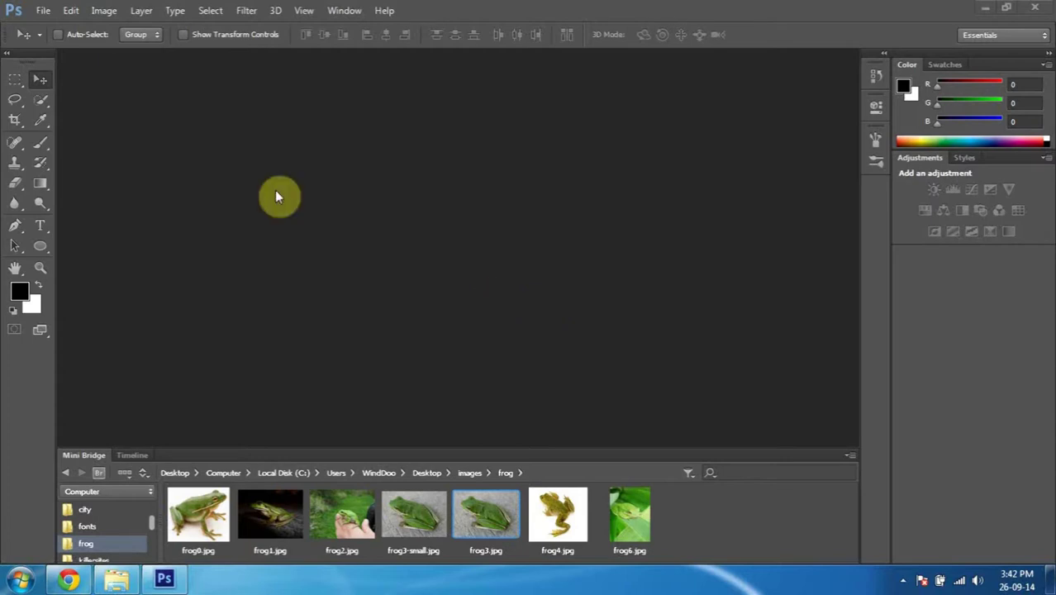
Create Untitled-1 as a Custom 1000 × 1000 px document at 300 ppi with a white background
click(53, 11)
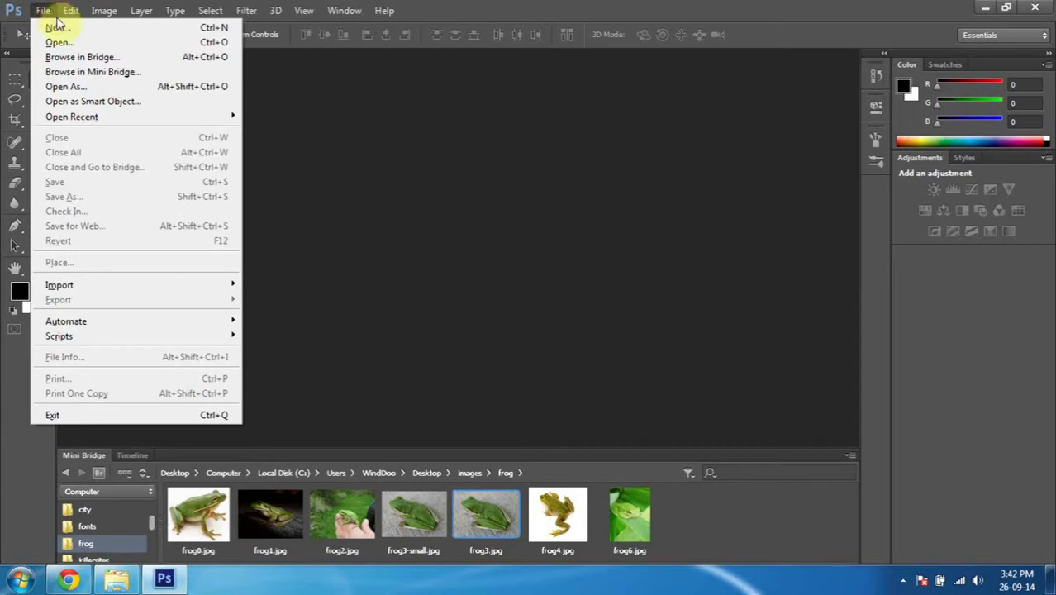
click(113, 33)
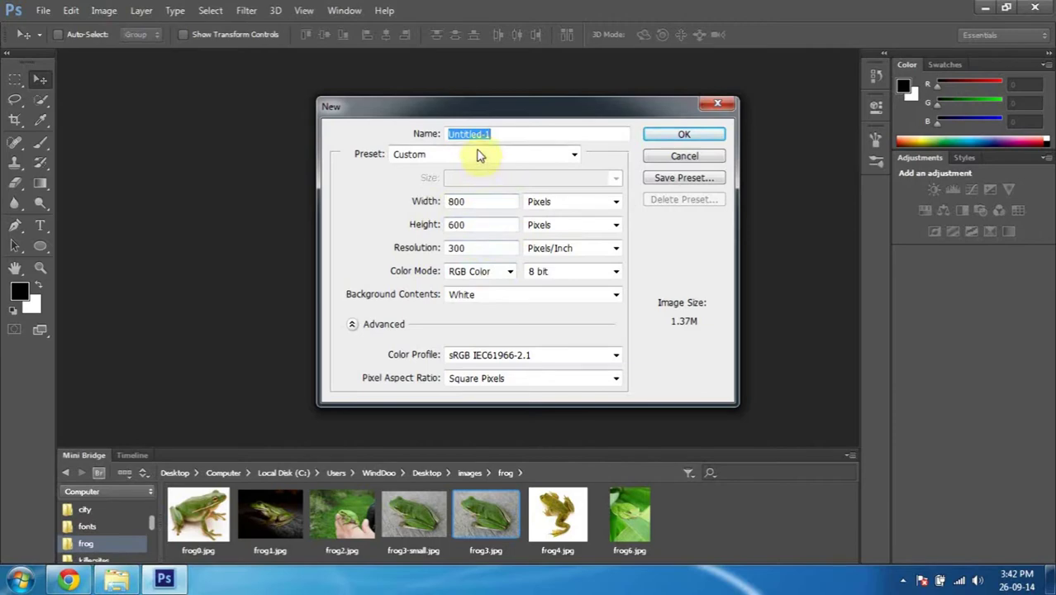
click(478, 155)
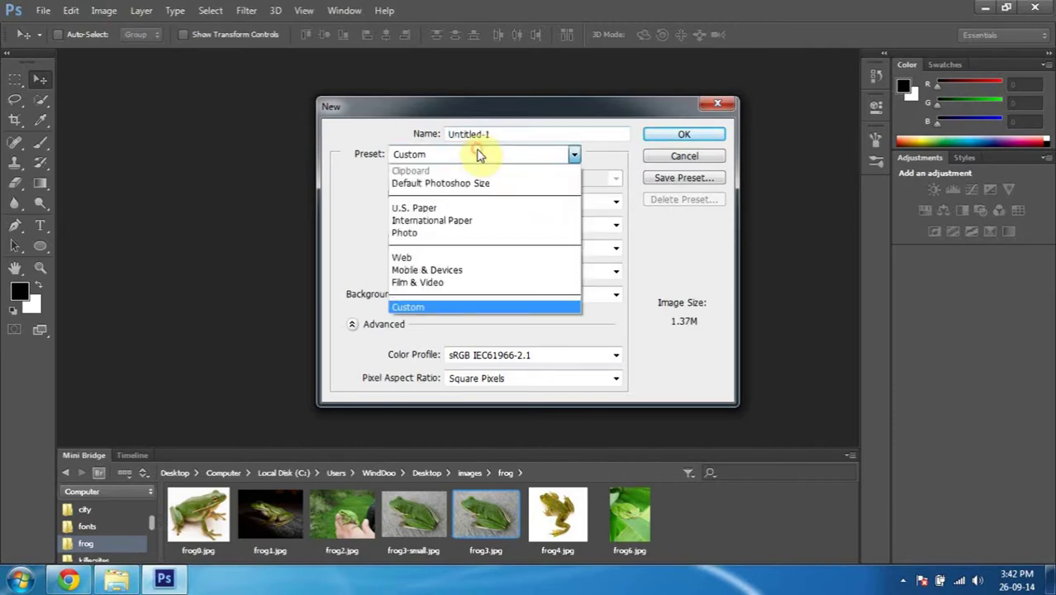
click(442, 310)
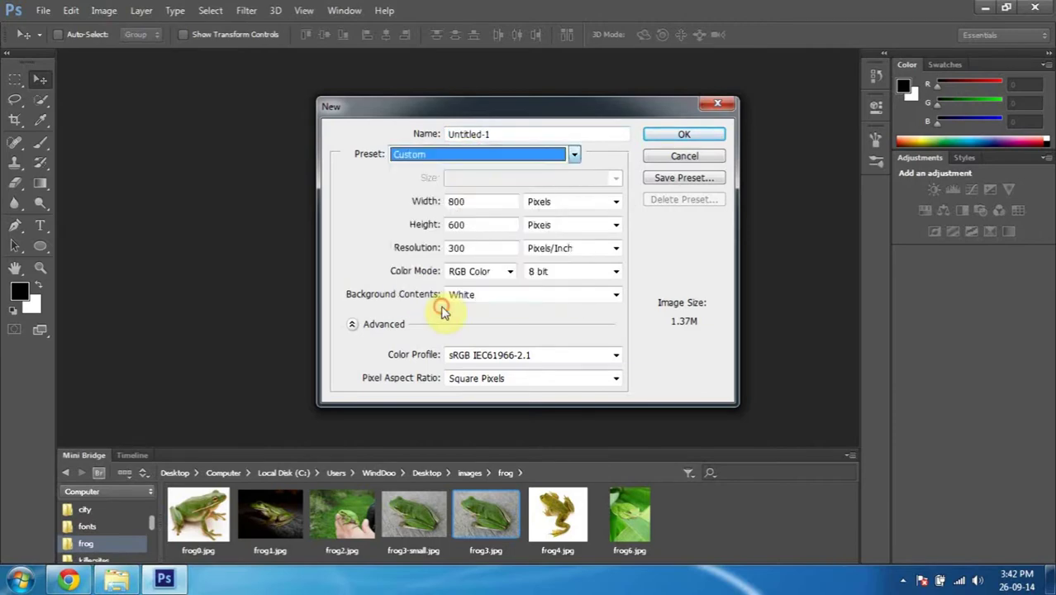
click(501, 201)
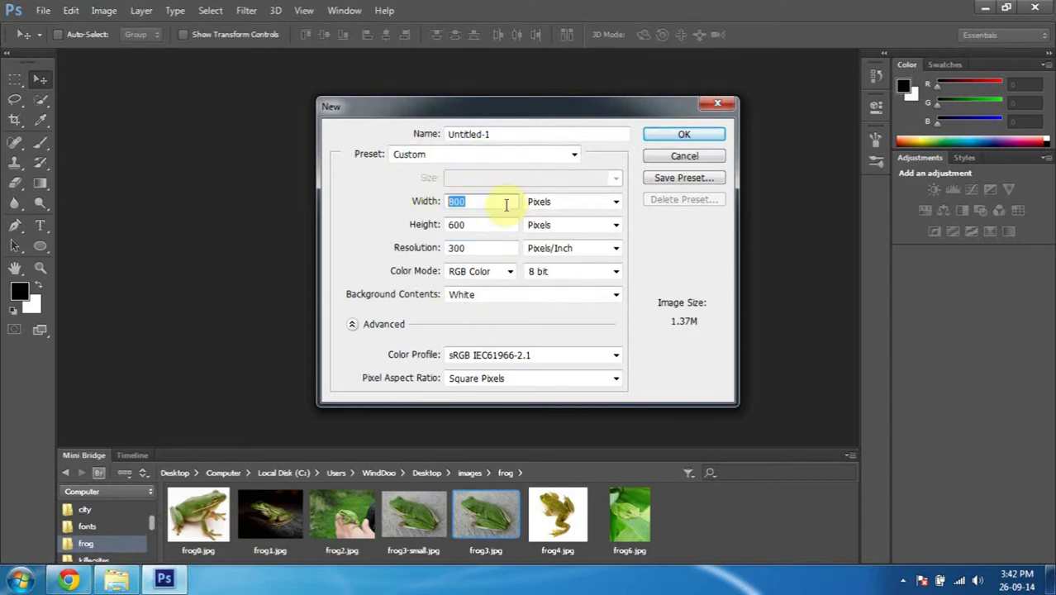
text(1)
text(99)
key(BackSpace)
key(BackSpace)
text(000)
drag(496, 225, 402, 222)
text(1)
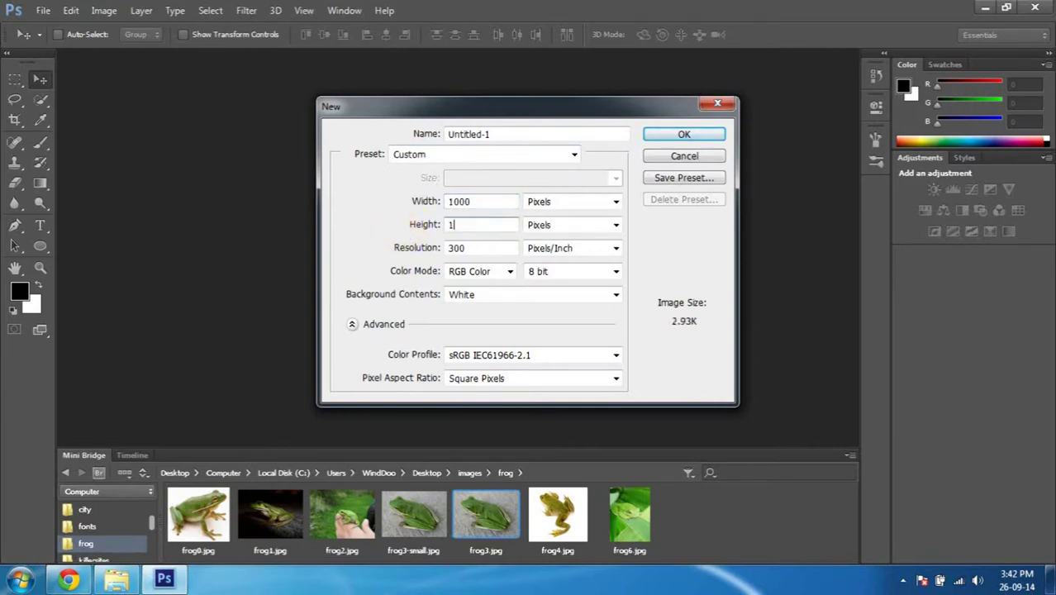
text(000)
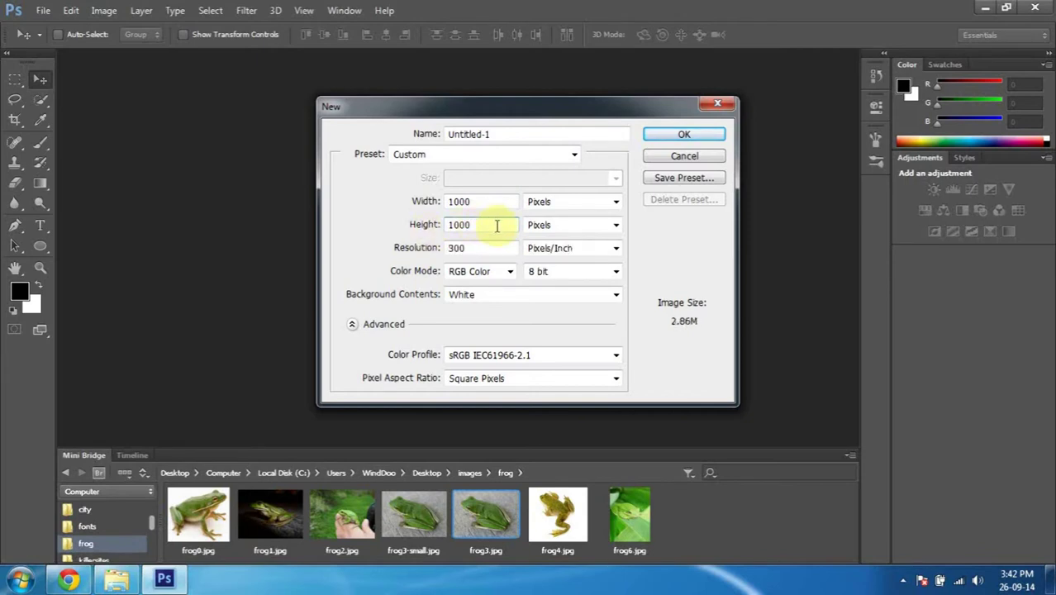
drag(497, 246, 443, 247)
click(485, 247)
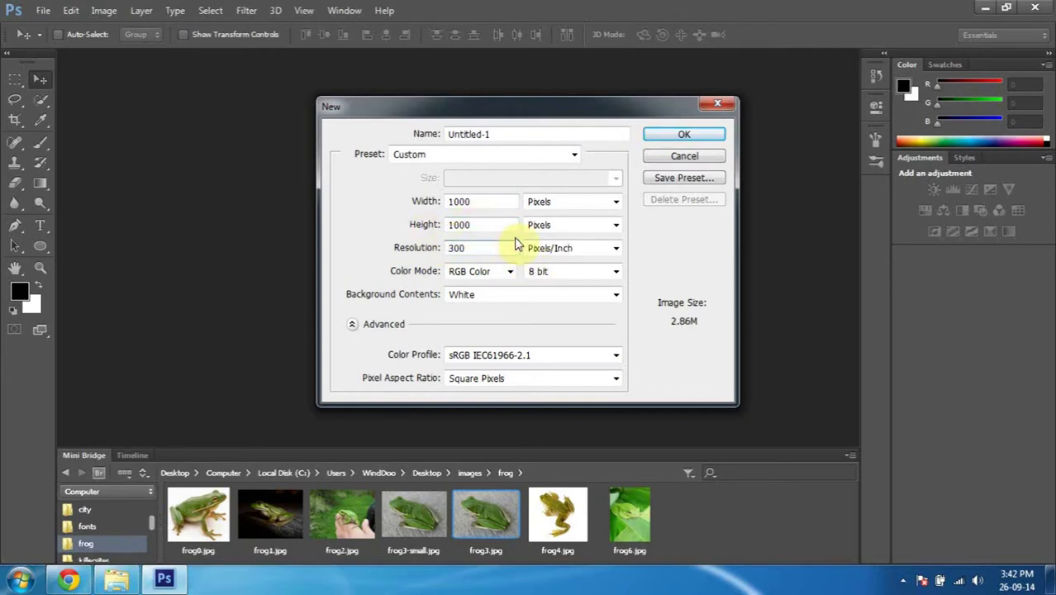
click(683, 135)
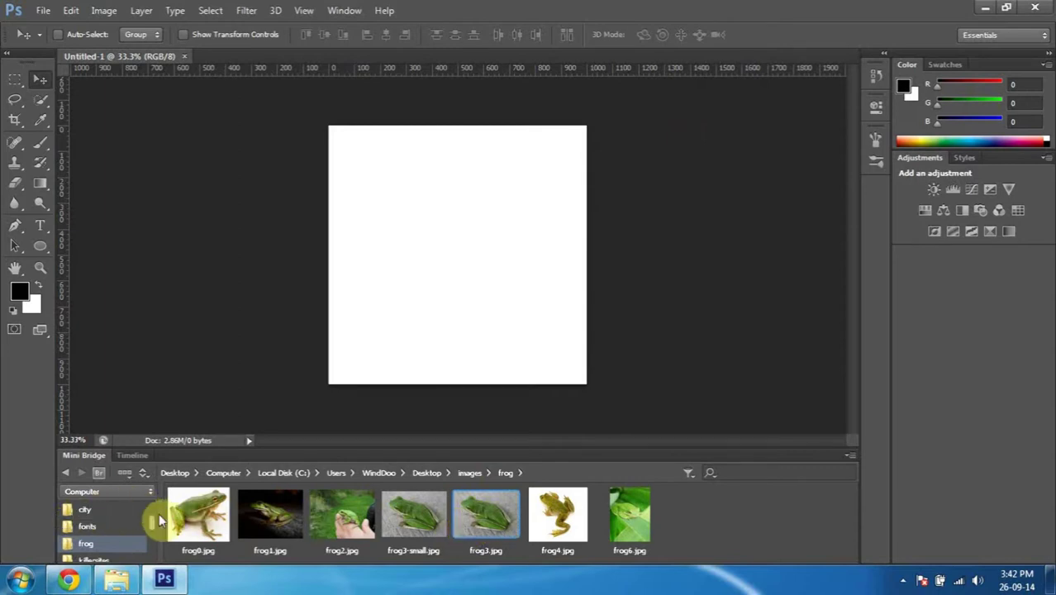
Open frog3.jpg and then frog3-small.jpg from Mini Bridge
double_click(486, 519)
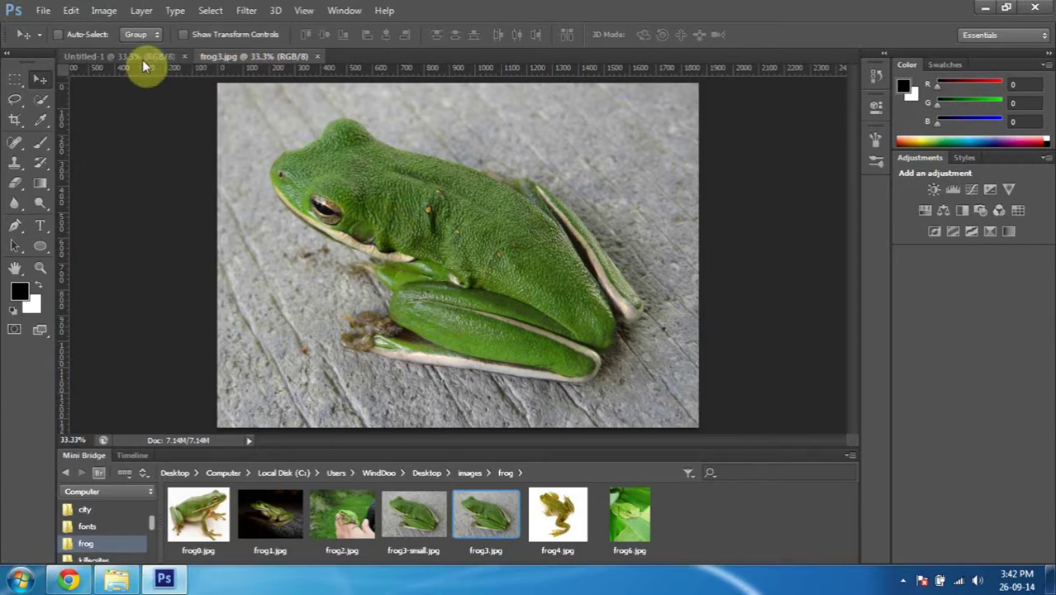
click(417, 517)
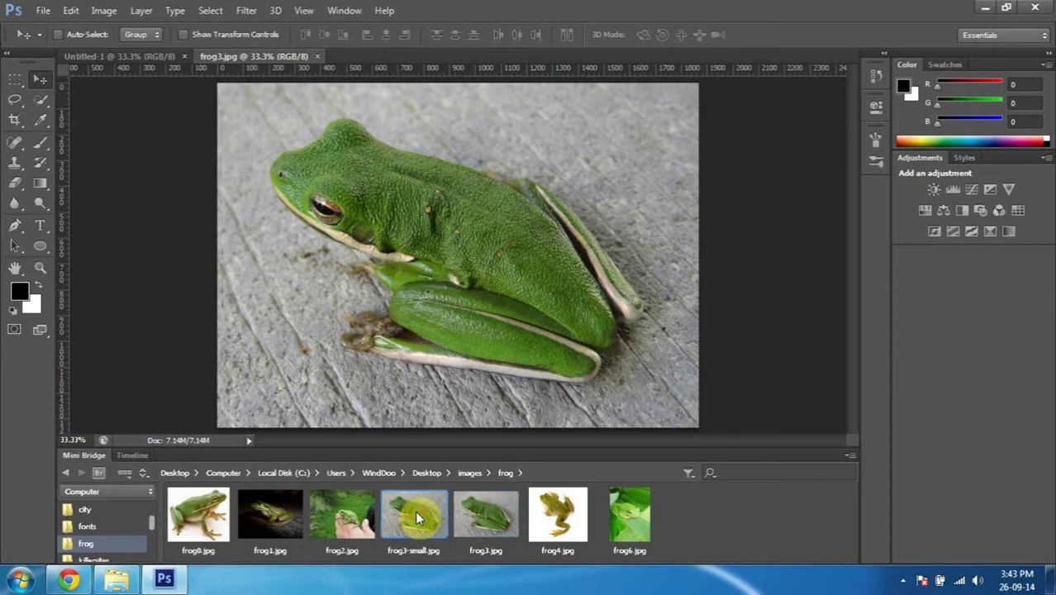
double_click(417, 517)
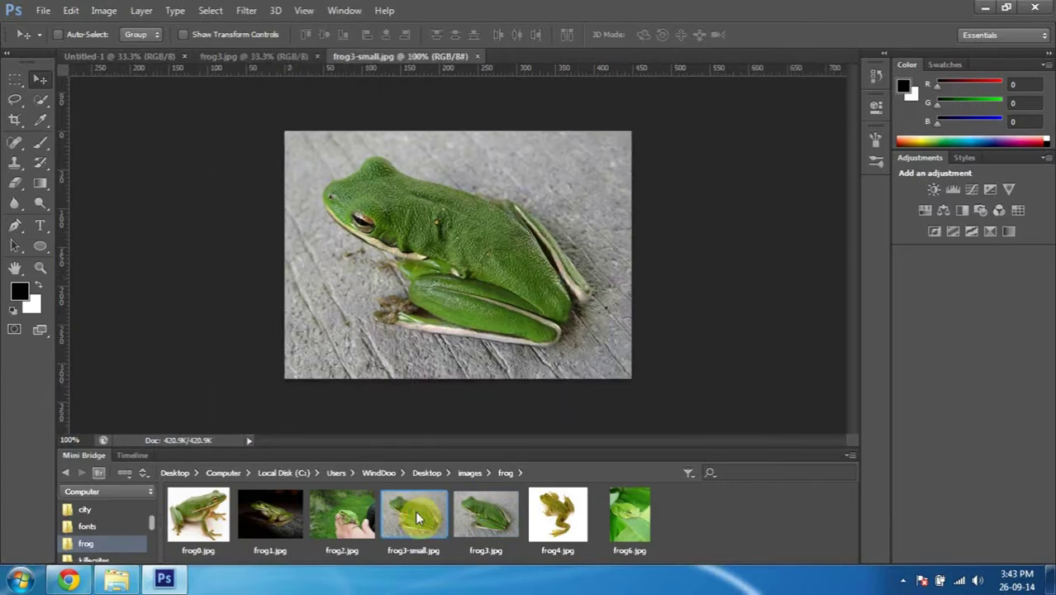
Tile the documents 3-up Vertical and drag both frog photos into Untitled-1 as Layers 1 and 2
click(343, 11)
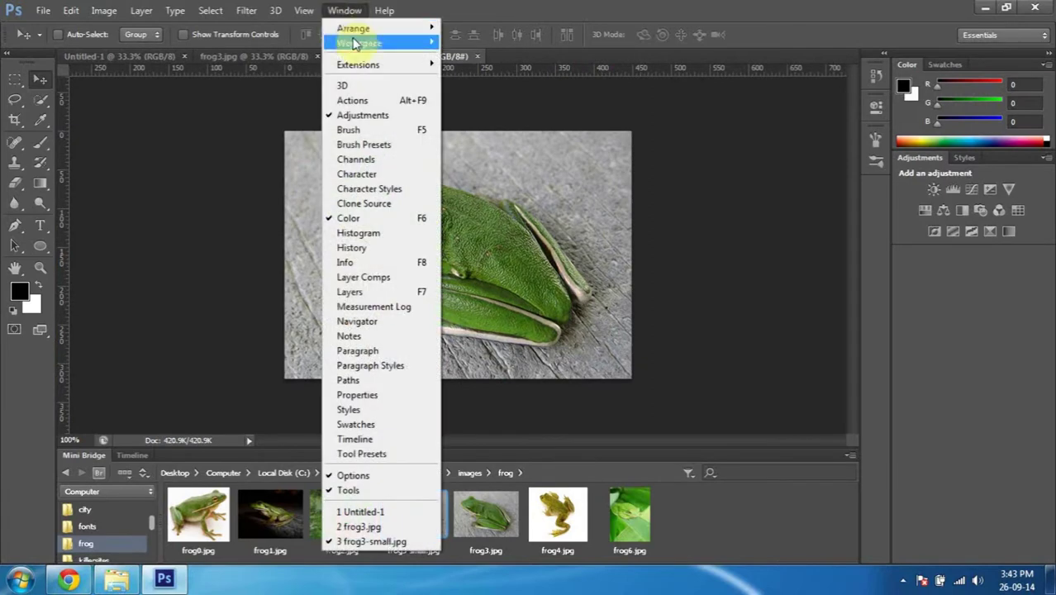
mouse_move(354, 28)
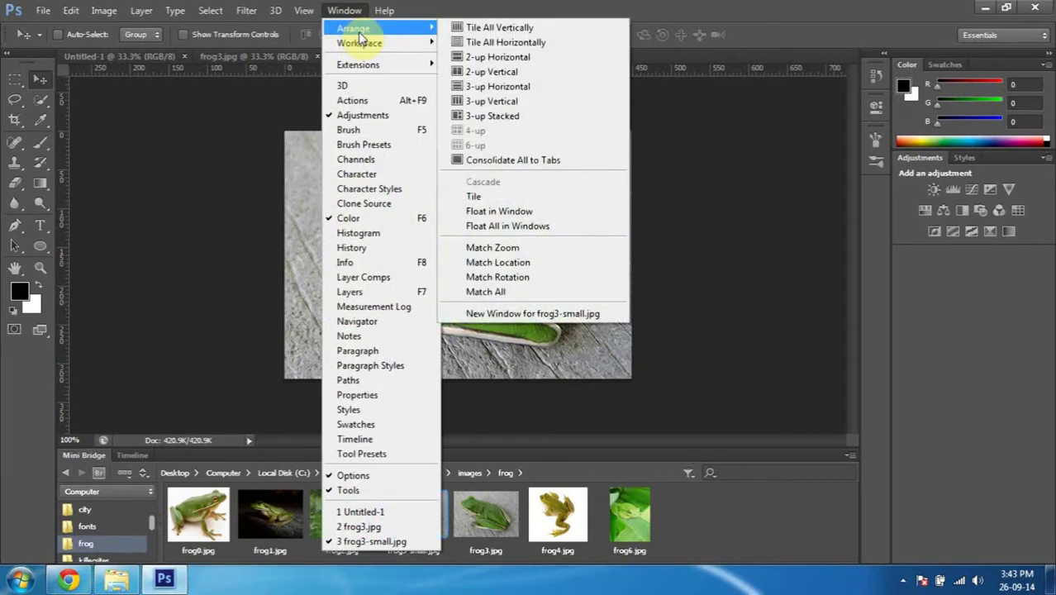
click(563, 100)
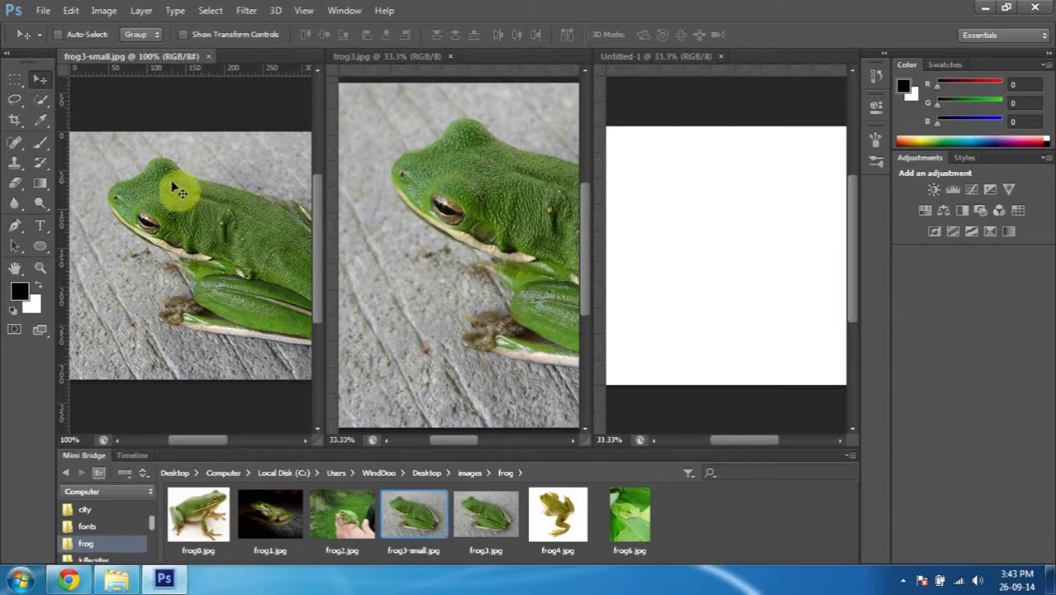
drag(180, 190, 372, 171)
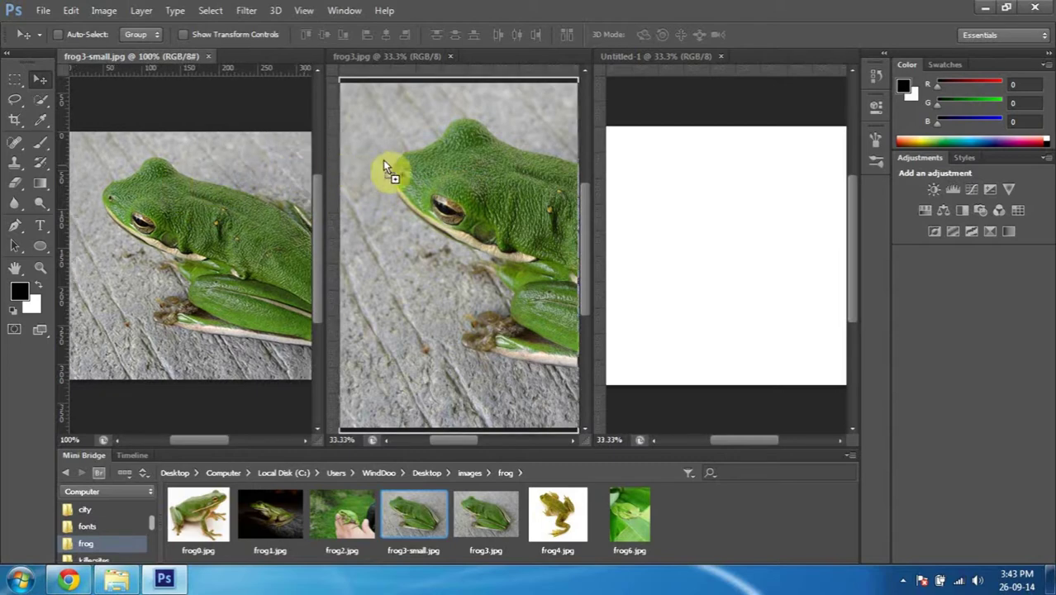
mouse_move(604, 189)
mouse_down()
mouse_move(701, 199)
mouse_move(668, 191)
mouse_move(648, 168)
mouse_up()
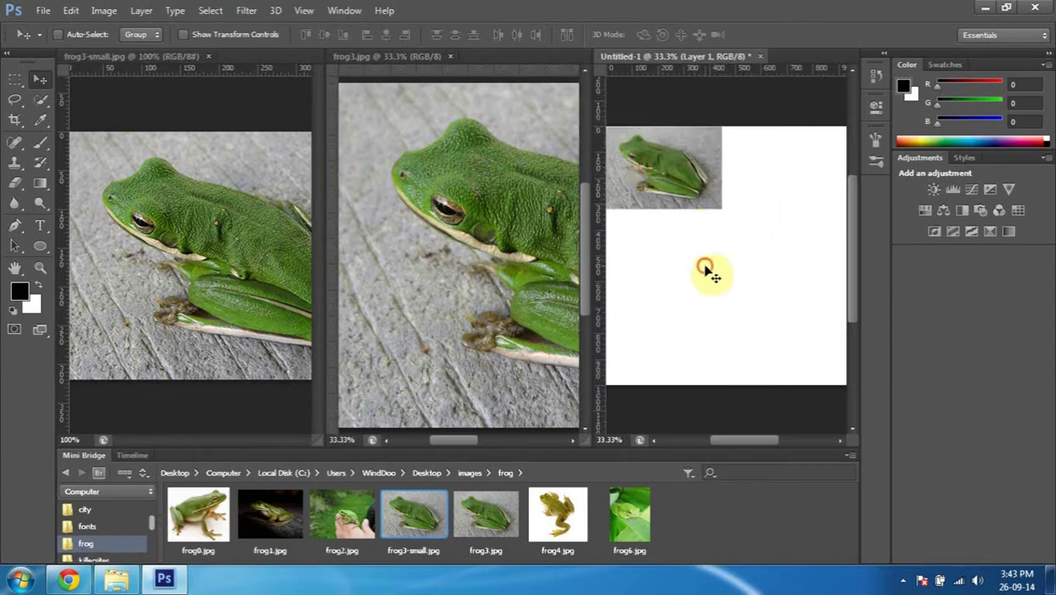
click(409, 224)
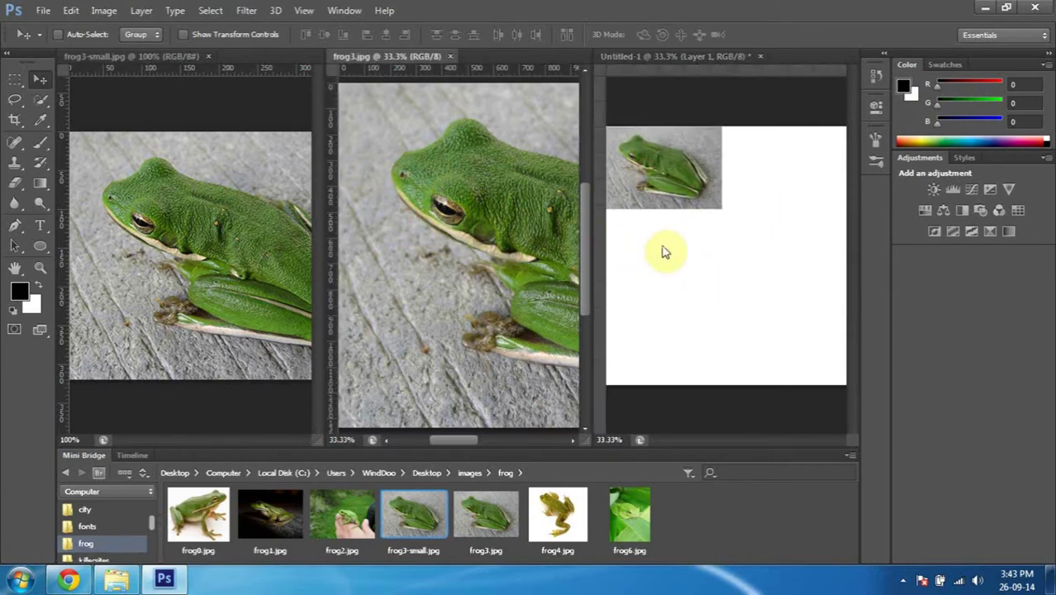
drag(455, 250, 707, 272)
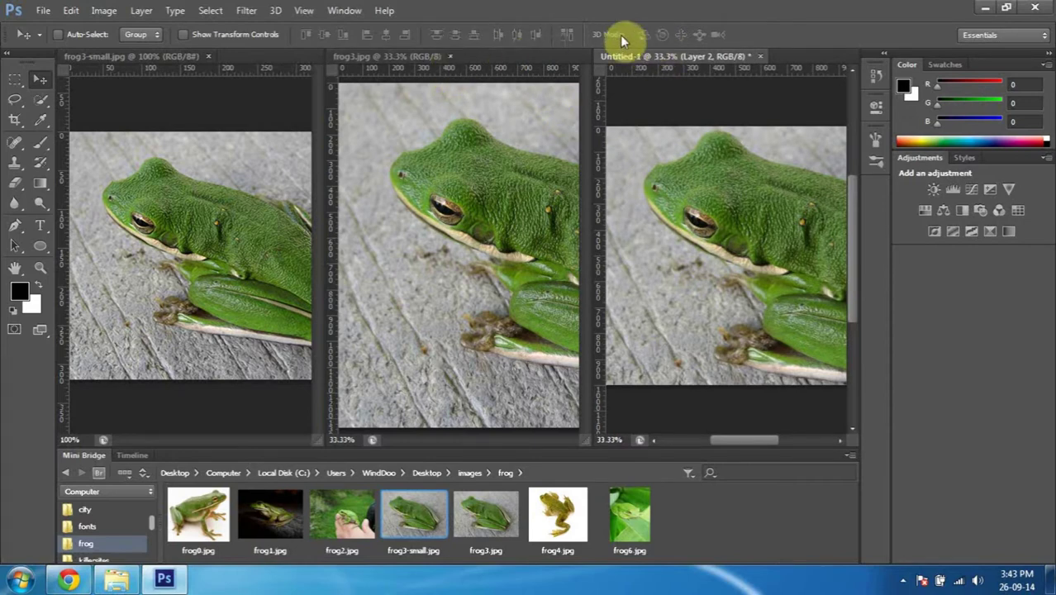
Close frog3.jpg and frog3-small.jpg, then position the large frog to partly reveal the small frog
click(451, 56)
click(207, 56)
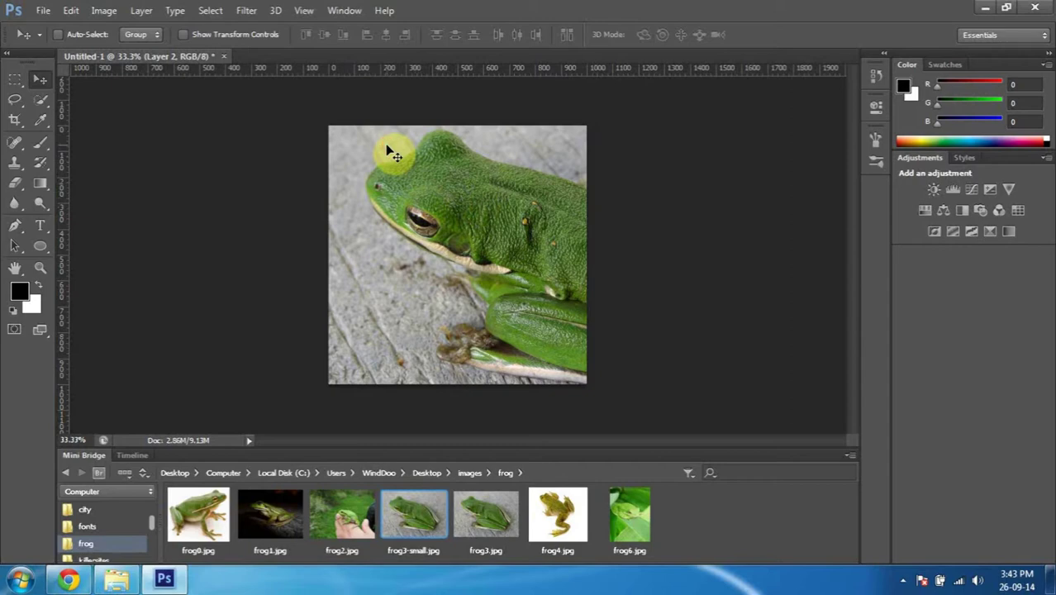
drag(388, 147, 522, 264)
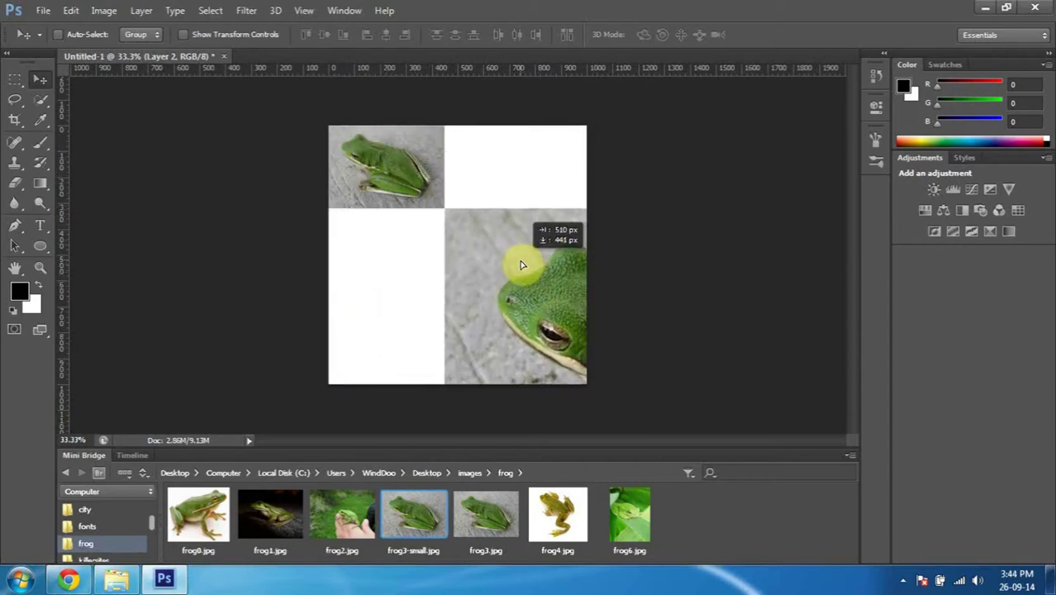
mouse_move(521, 265)
mouse_down()
mouse_move(506, 202)
mouse_move(446, 236)
mouse_move(431, 258)
mouse_move(459, 188)
mouse_move(394, 176)
mouse_up()
mouse_move(490, 195)
mouse_down()
mouse_move(413, 307)
mouse_move(651, 245)
mouse_move(669, 192)
mouse_move(549, 190)
mouse_move(441, 229)
mouse_move(408, 172)
mouse_move(544, 197)
mouse_move(566, 189)
mouse_move(549, 187)
mouse_up()
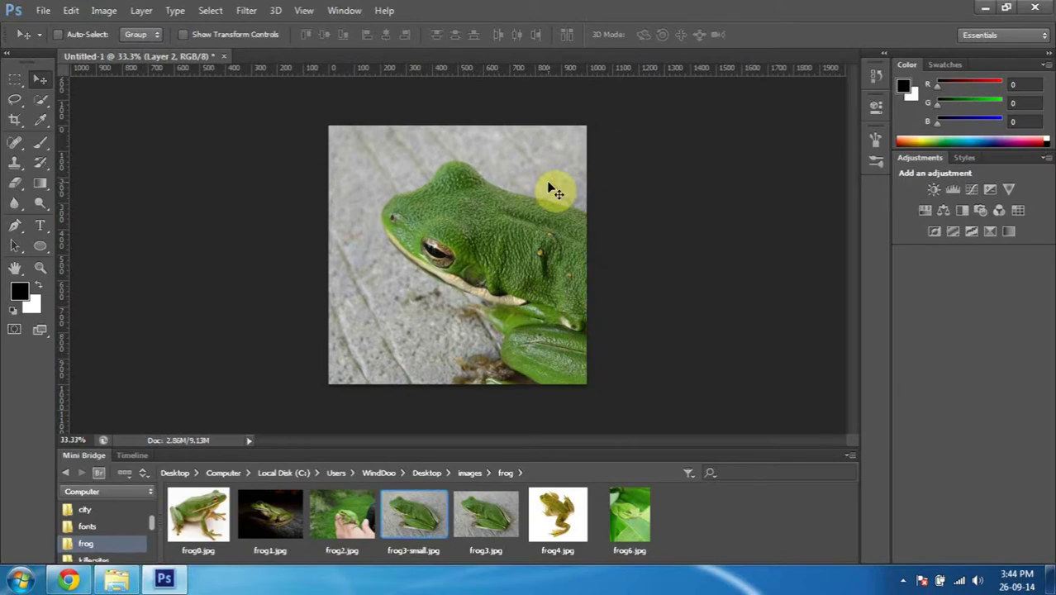
drag(462, 155, 545, 252)
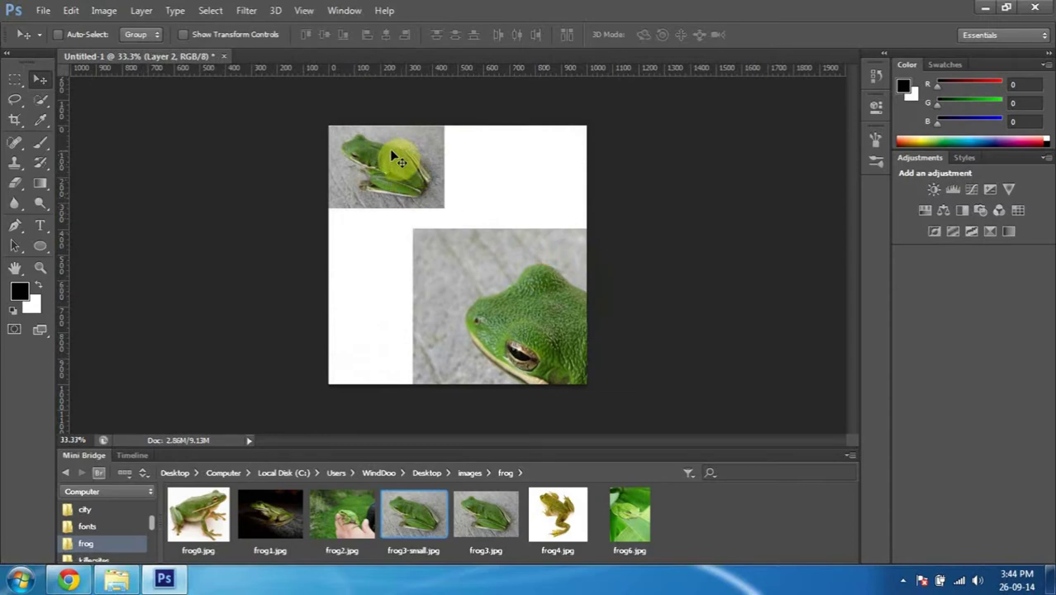
drag(550, 271, 484, 189)
mouse_move(530, 238)
mouse_down()
mouse_move(512, 248)
mouse_move(537, 270)
mouse_up()
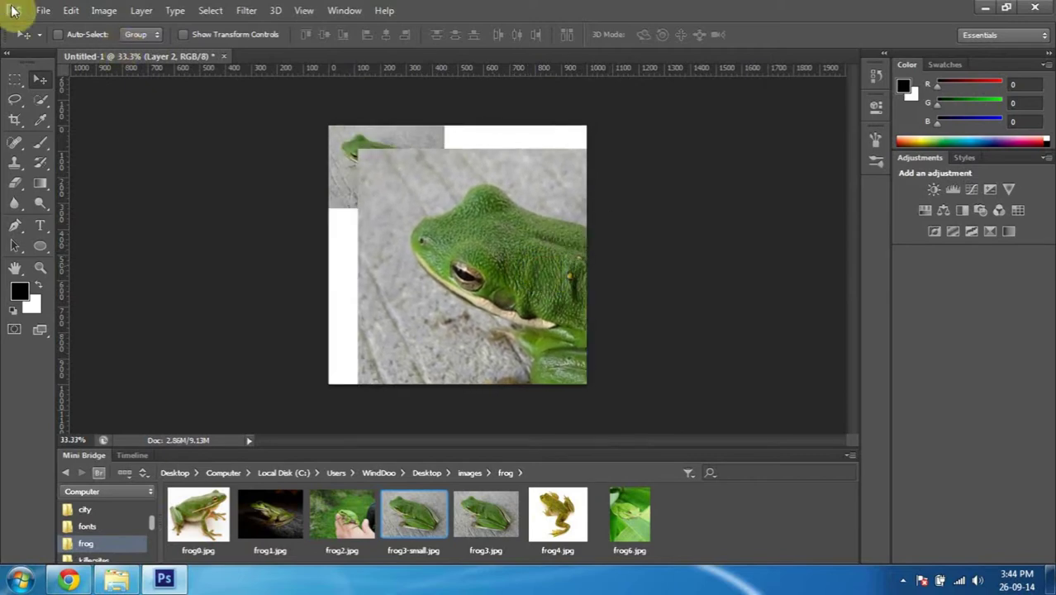
Put the large frog (Layer 2) into Edit > Transform > Scale, zooming out to see its bounds
click(74, 9)
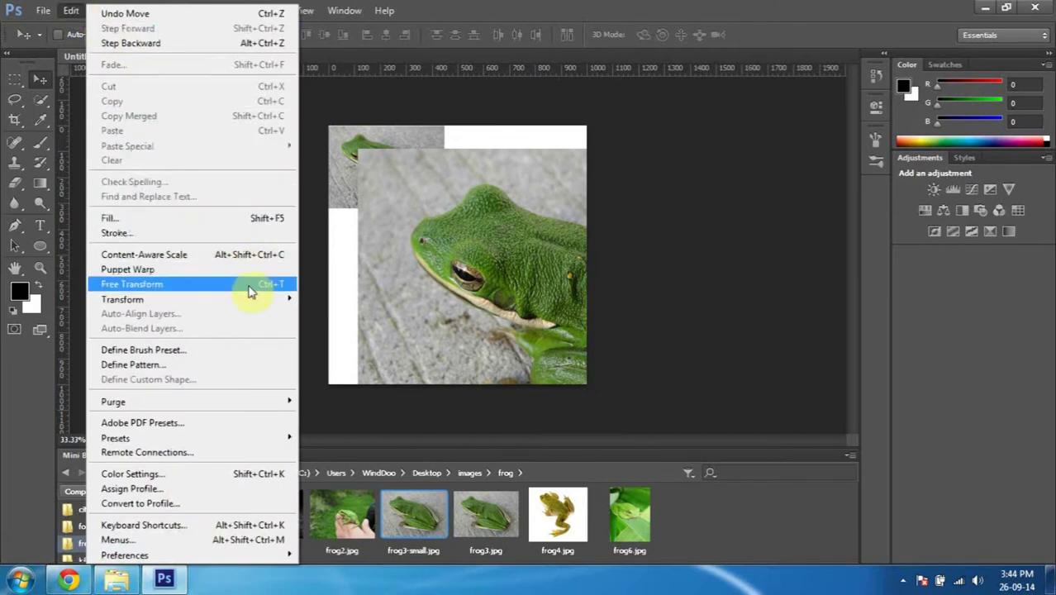
mouse_move(190, 299)
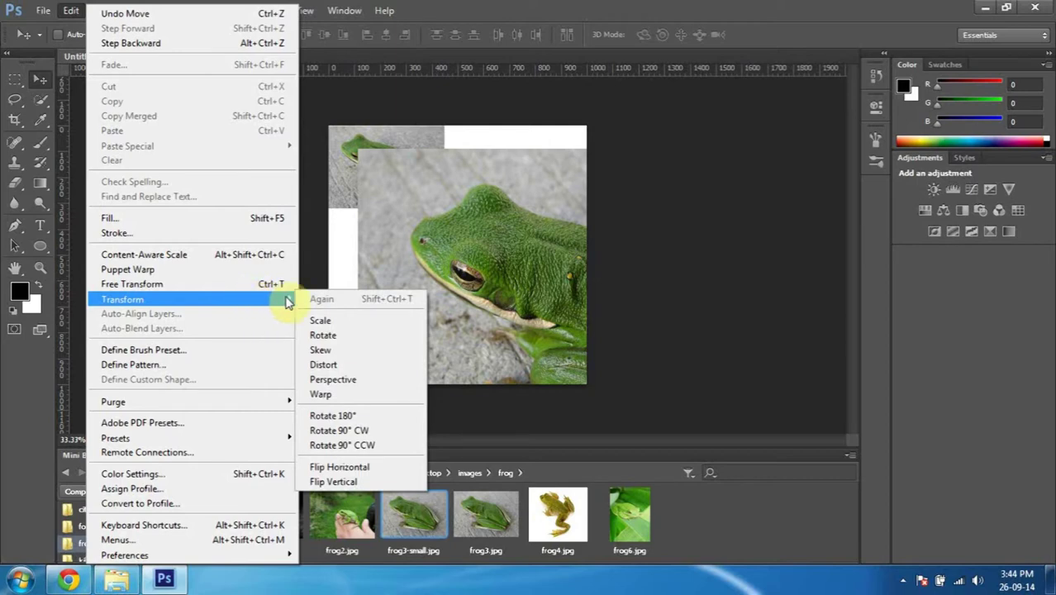
click(373, 322)
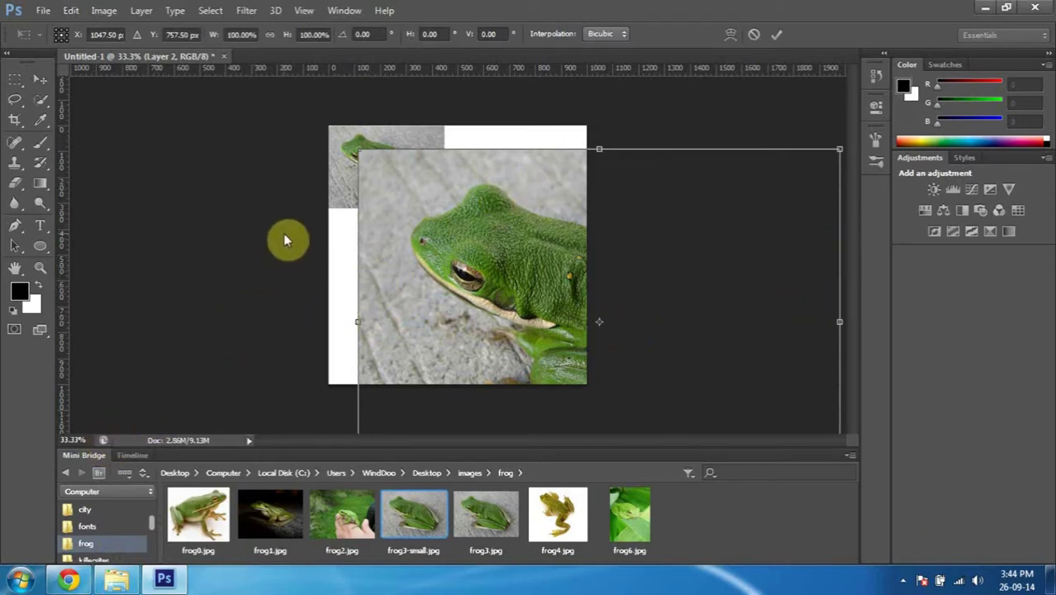
key(ctrl+minus)
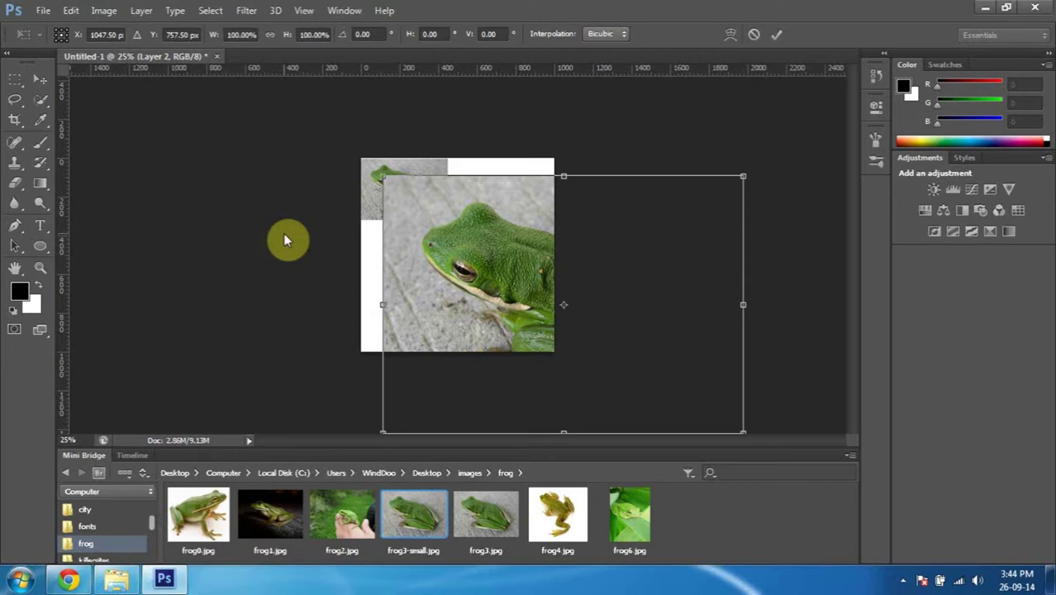
key(ctrl+minus)
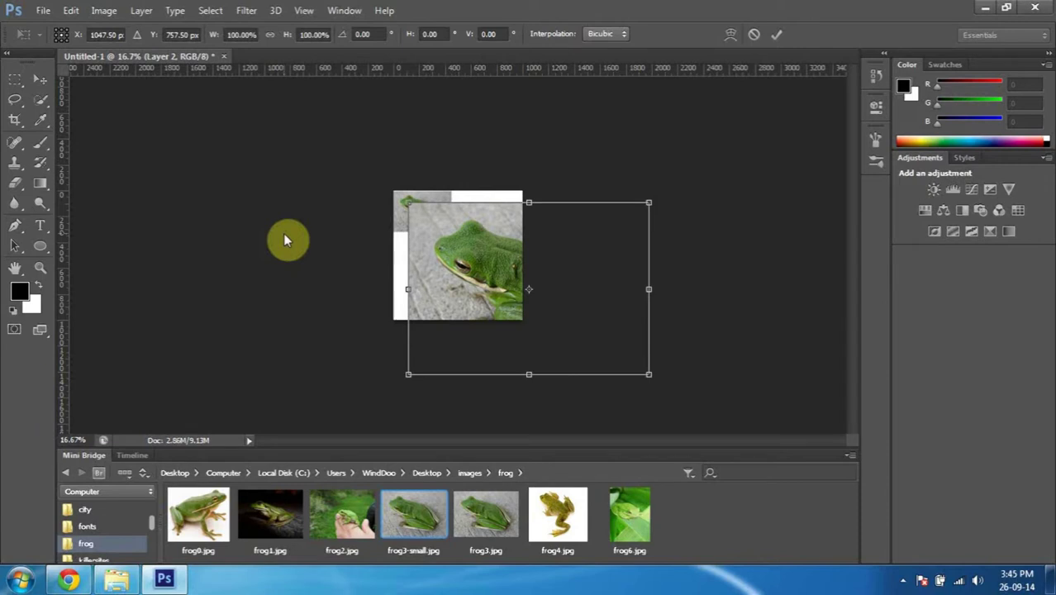
key(ctrl+plus)
key(ctrl+plus)
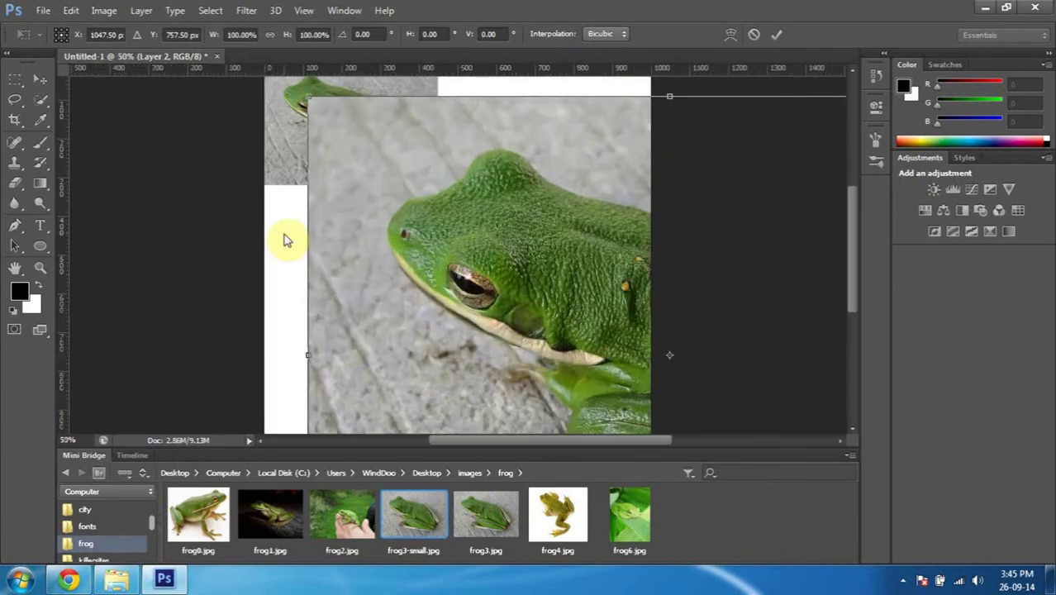
key(ctrl+minus)
key(ctrl+minus)
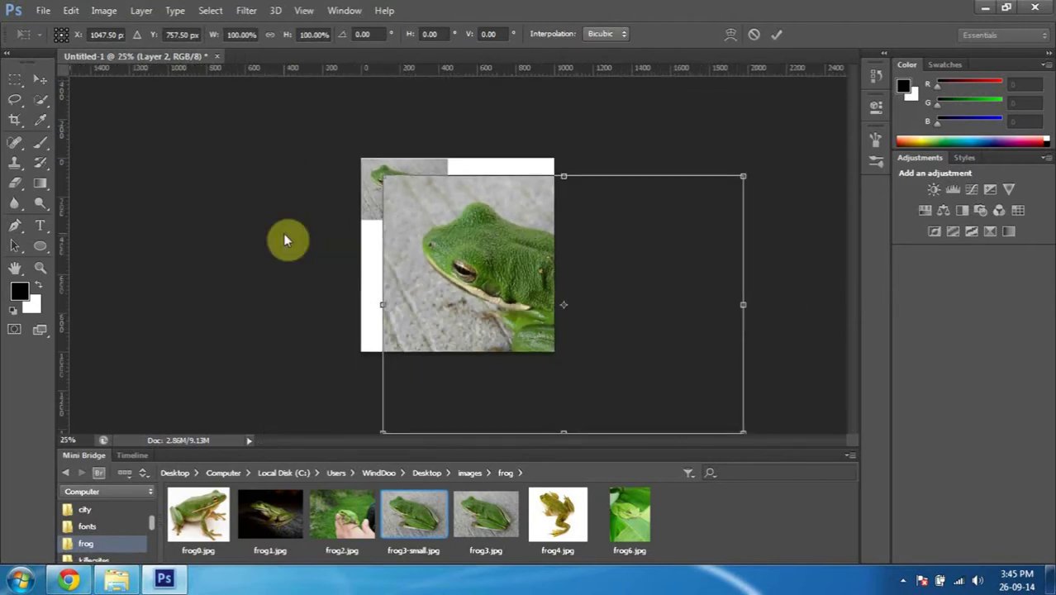
key(ctrl+minus)
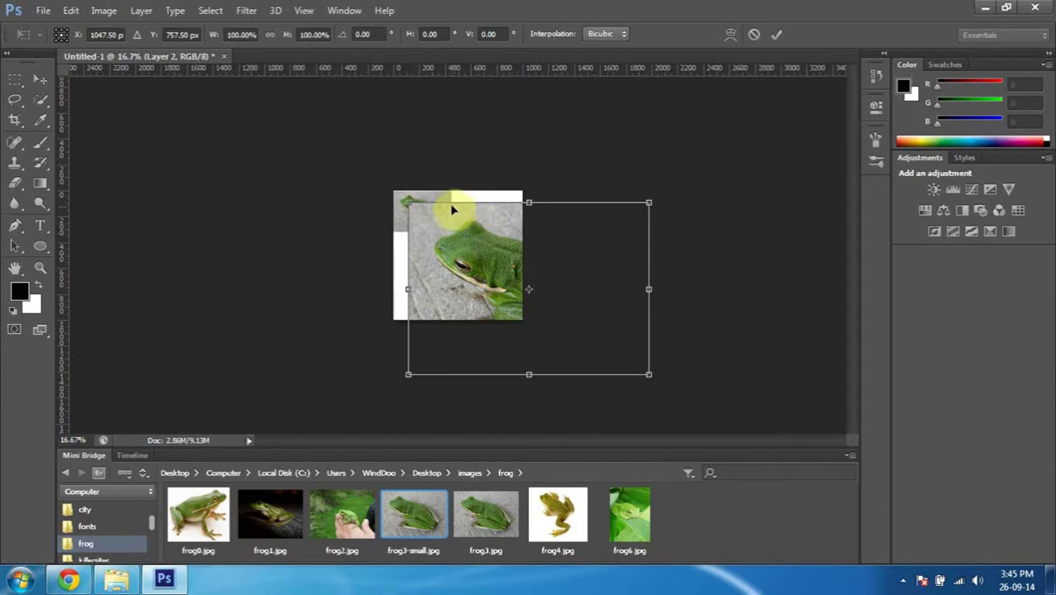
click(70, 10)
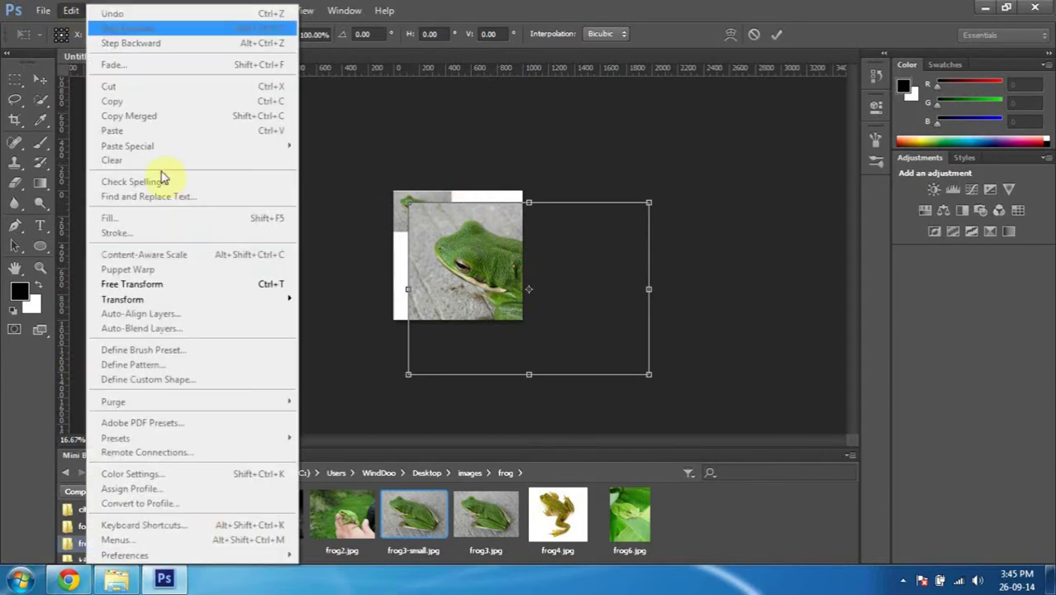
mouse_move(122, 299)
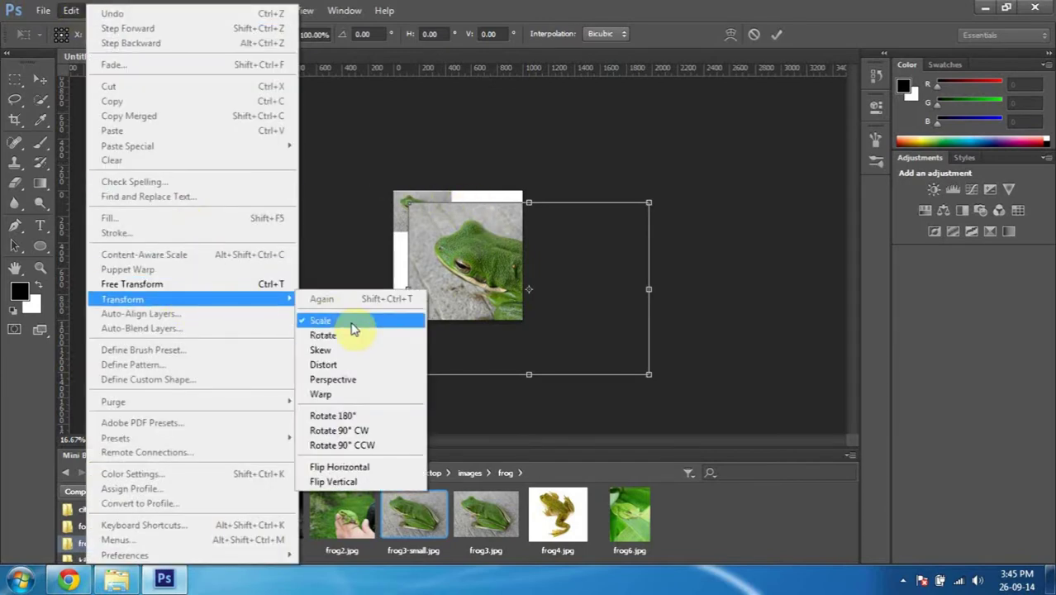
click(403, 319)
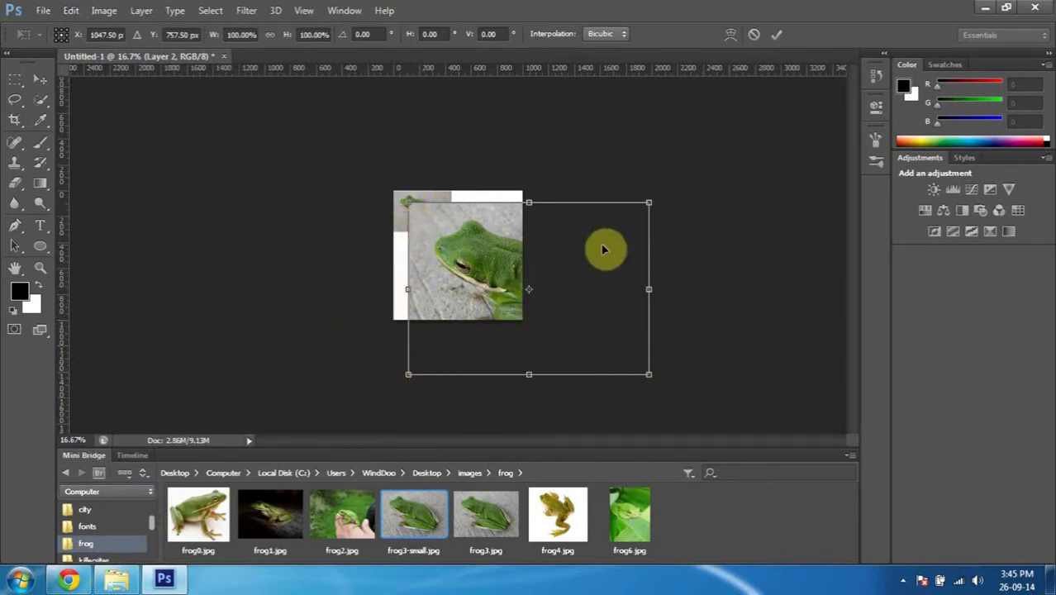
Move the large frog toward the canvas's top-left and scale it down to about 89.6%
mouse_move(620, 256)
mouse_down()
mouse_move(479, 252)
mouse_move(473, 168)
mouse_move(636, 177)
mouse_move(638, 288)
mouse_move(502, 285)
mouse_move(674, 280)
mouse_up()
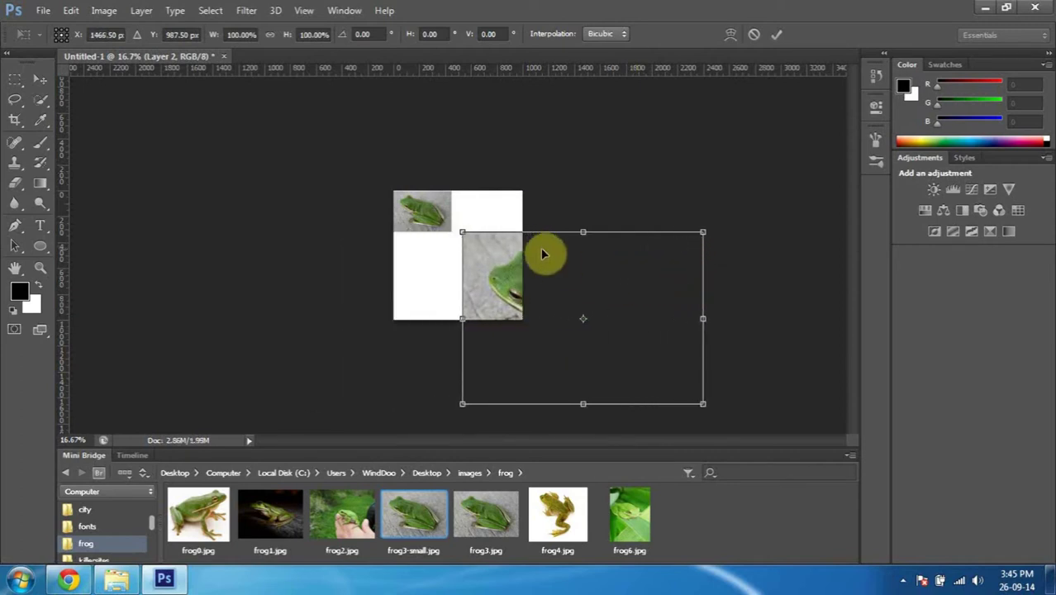
drag(533, 273, 527, 243)
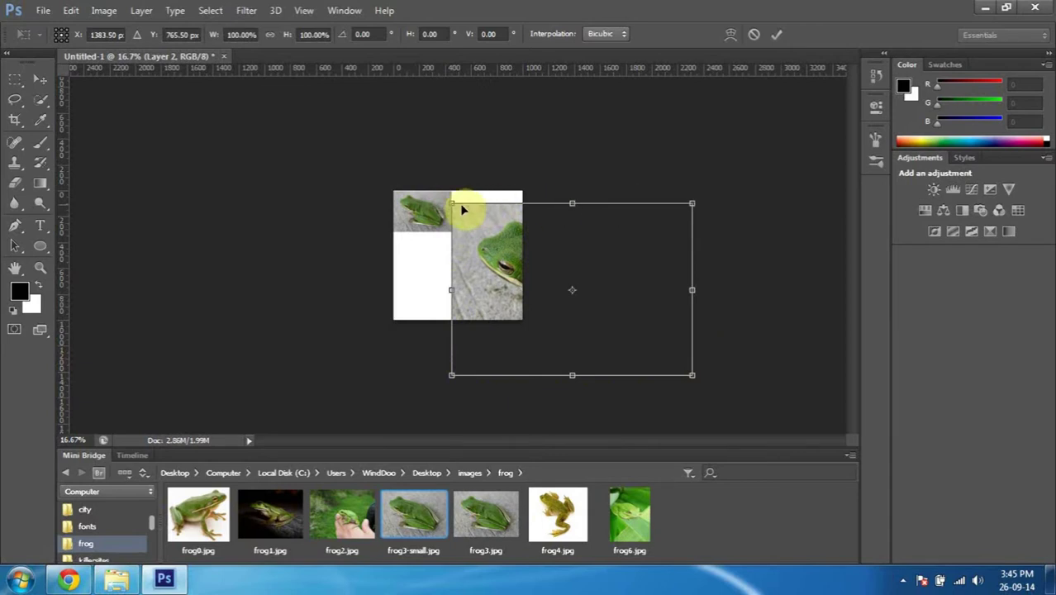
drag(622, 243, 592, 243)
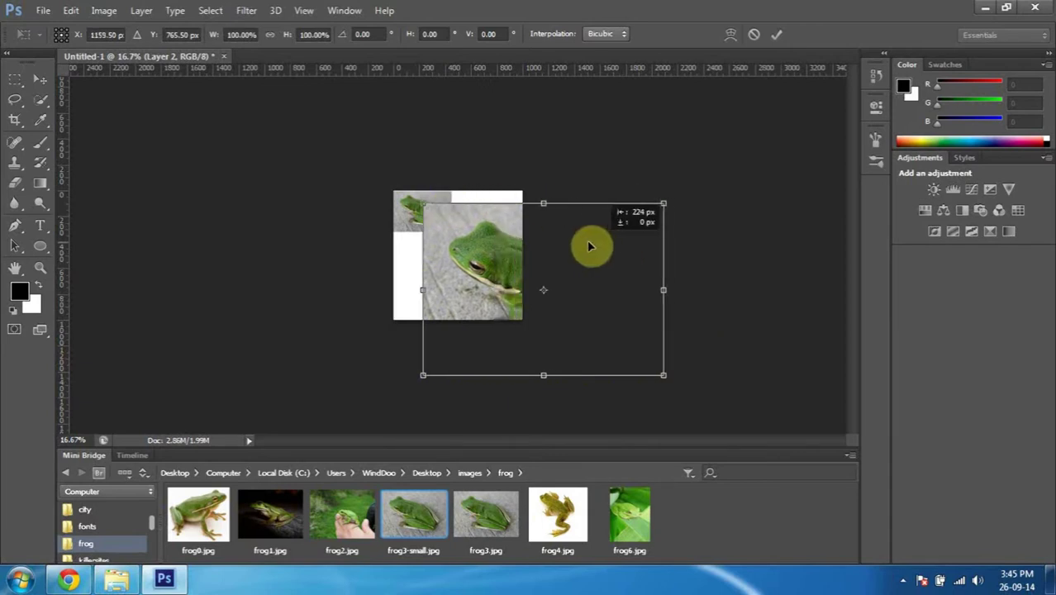
mouse_move(419, 203)
mouse_down()
mouse_move(448, 207)
mouse_move(506, 266)
mouse_move(386, 174)
mouse_move(385, 137)
mouse_move(263, 73)
mouse_move(401, 212)
mouse_move(465, 257)
mouse_move(501, 258)
mouse_move(447, 222)
mouse_up()
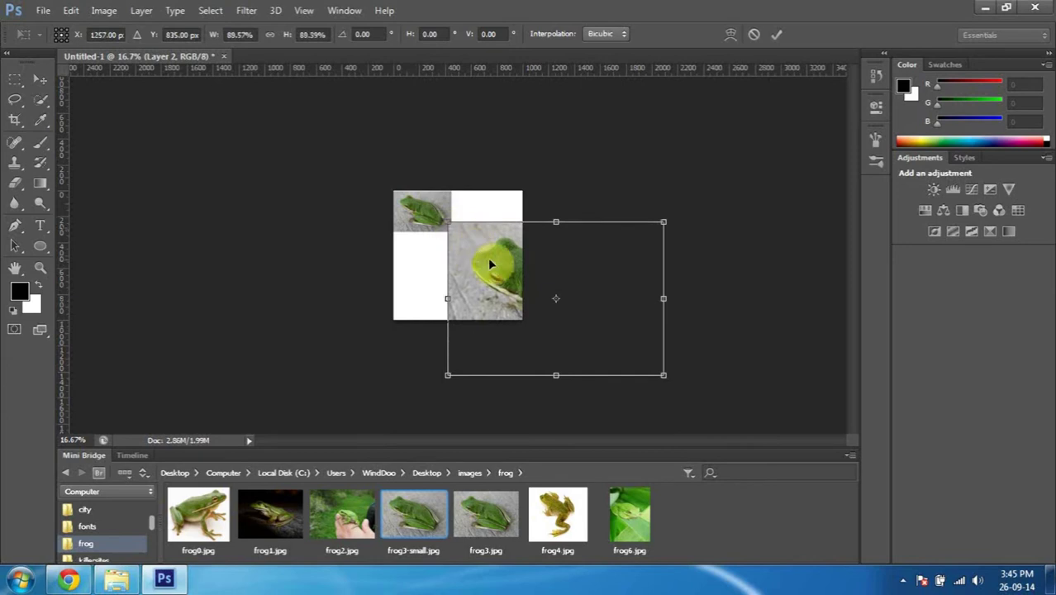
drag(489, 261, 455, 238)
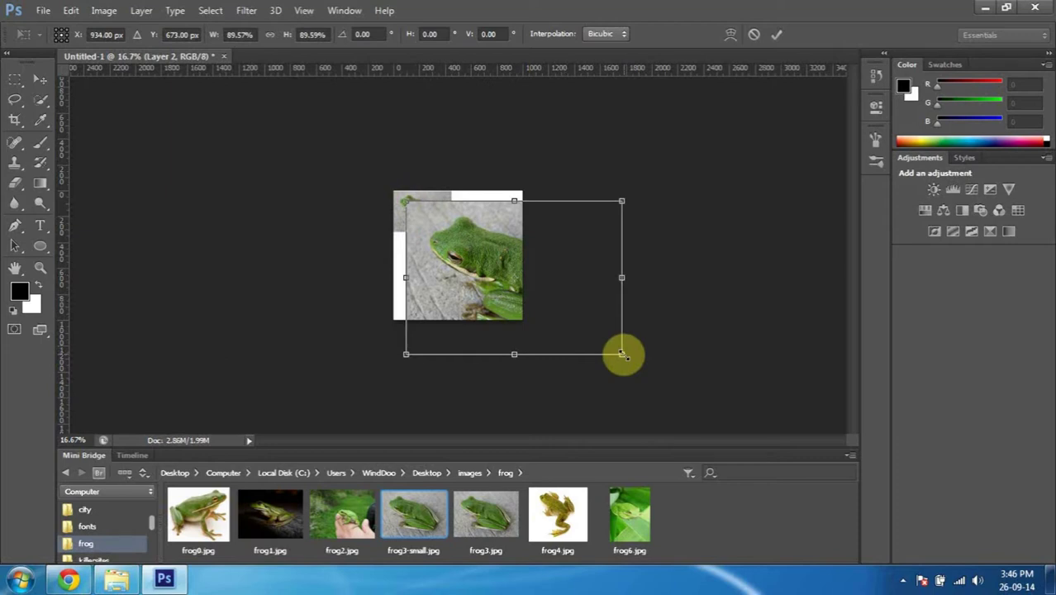
Scale the large frog down to about 42.9% with the corner handle and commit it
mouse_move(621, 354)
mouse_down()
mouse_move(521, 281)
mouse_move(539, 318)
mouse_move(444, 217)
mouse_move(514, 279)
mouse_move(503, 270)
mouse_up()
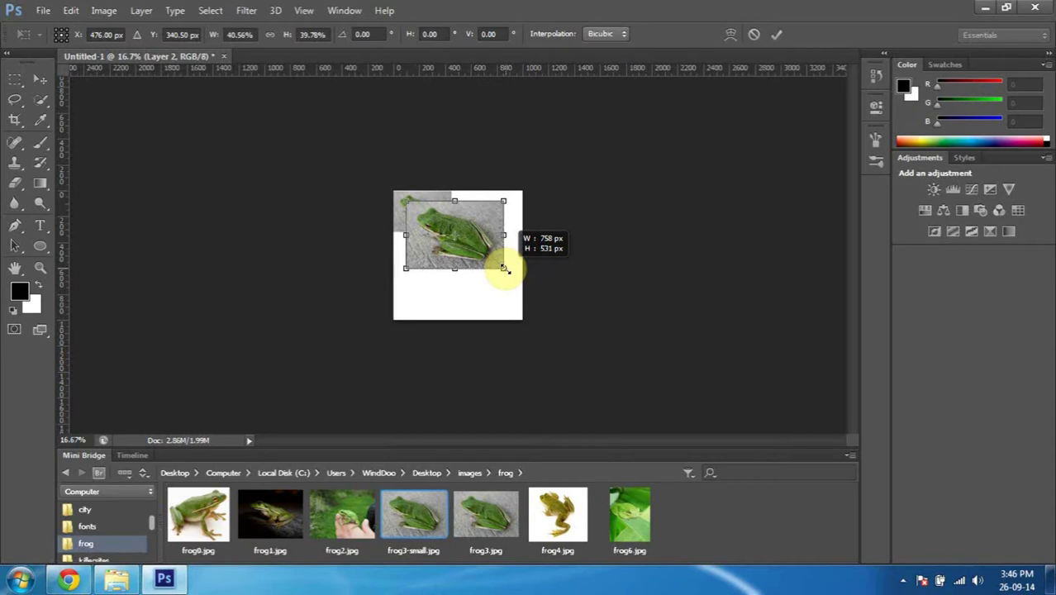
mouse_move(504, 268)
mouse_down()
mouse_move(514, 219)
mouse_move(518, 308)
mouse_move(483, 248)
mouse_move(506, 249)
mouse_move(476, 238)
mouse_move(504, 240)
mouse_move(443, 228)
mouse_move(500, 271)
mouse_move(476, 243)
mouse_move(493, 215)
mouse_move(514, 274)
mouse_move(514, 217)
mouse_move(511, 400)
mouse_move(655, 321)
mouse_move(473, 306)
mouse_move(439, 287)
mouse_move(531, 293)
mouse_move(483, 282)
mouse_move(469, 248)
mouse_move(467, 262)
mouse_up()
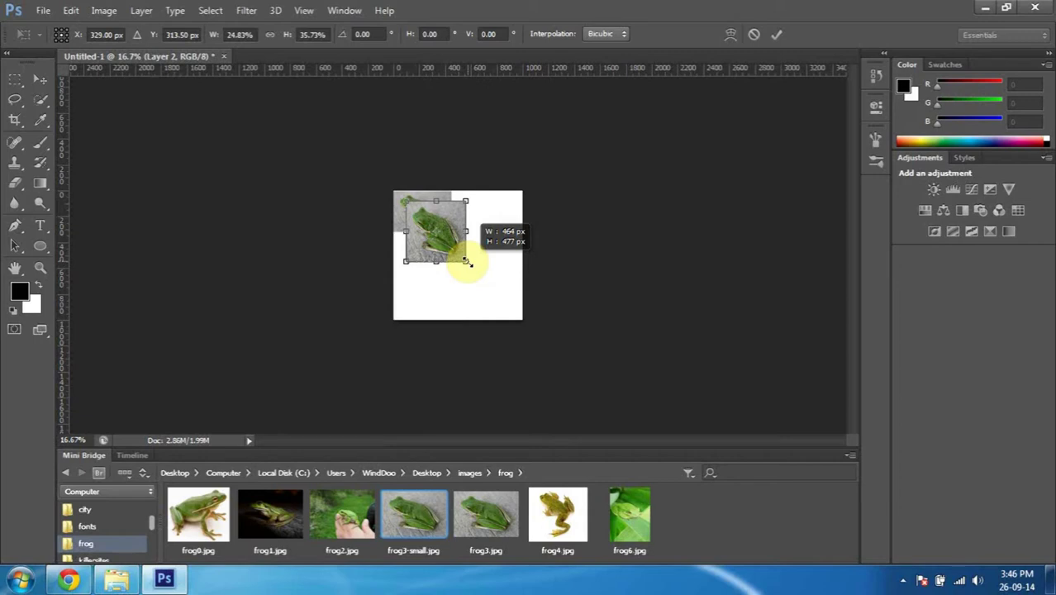
drag(467, 262, 507, 282)
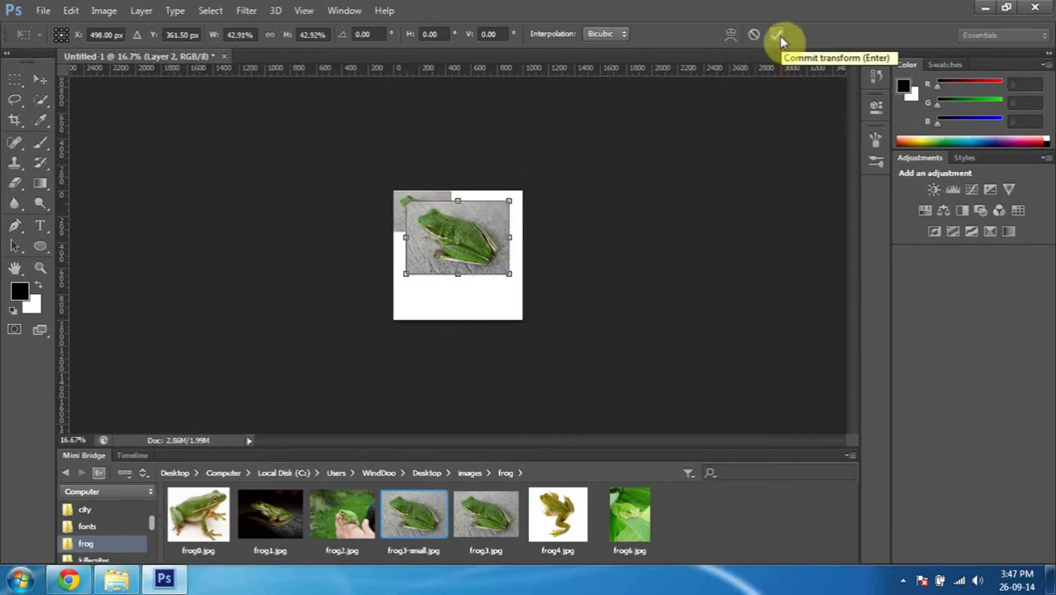
key(Return)
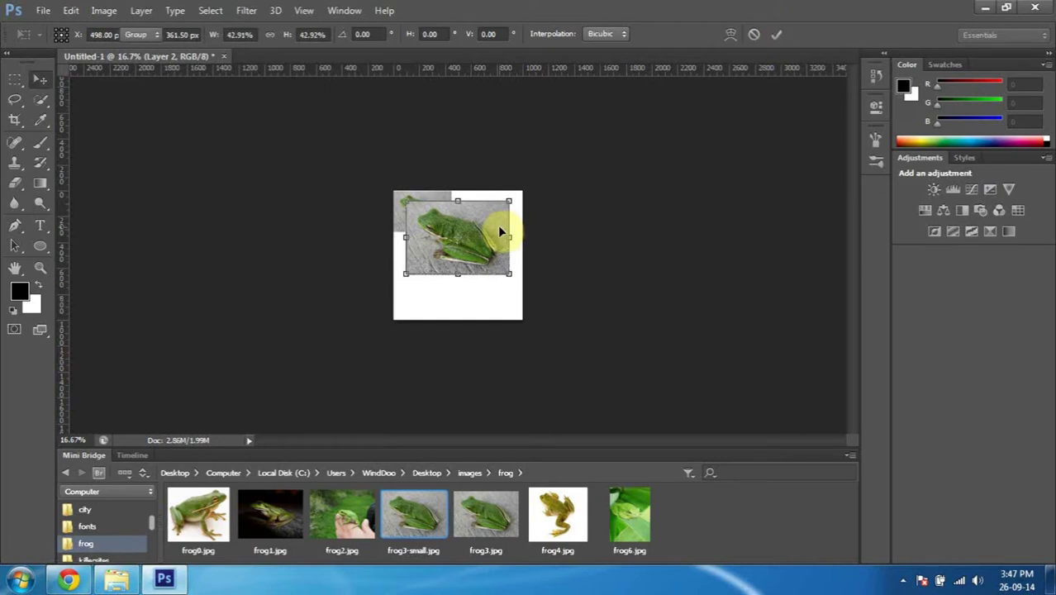
Zoom in and drag the Layer 2 frog down below the small frog
scroll(503, 234, up, 1)
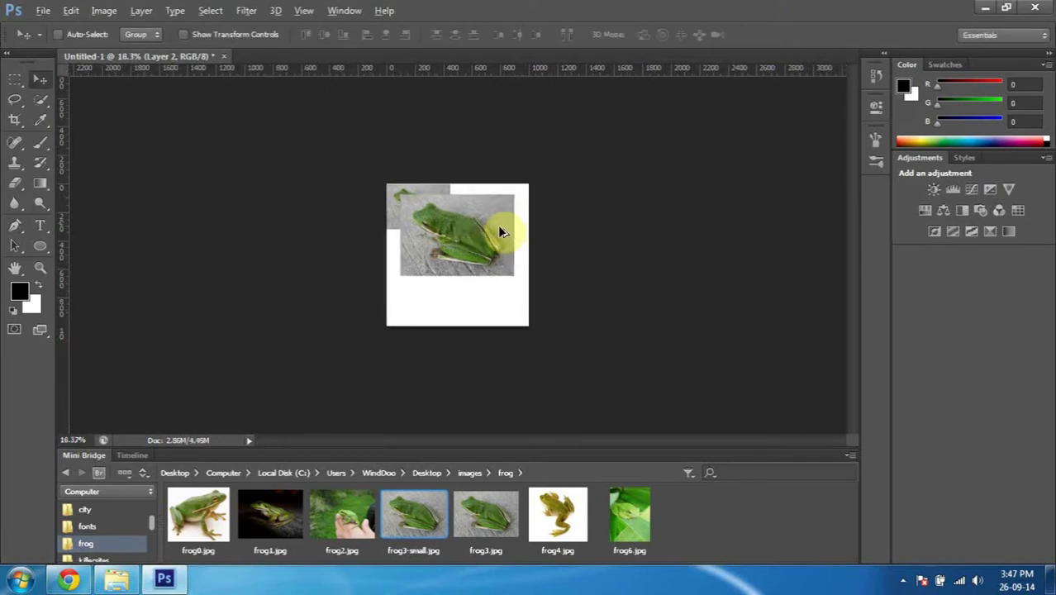
scroll(501, 232, up, 2)
scroll(501, 232, up, 1)
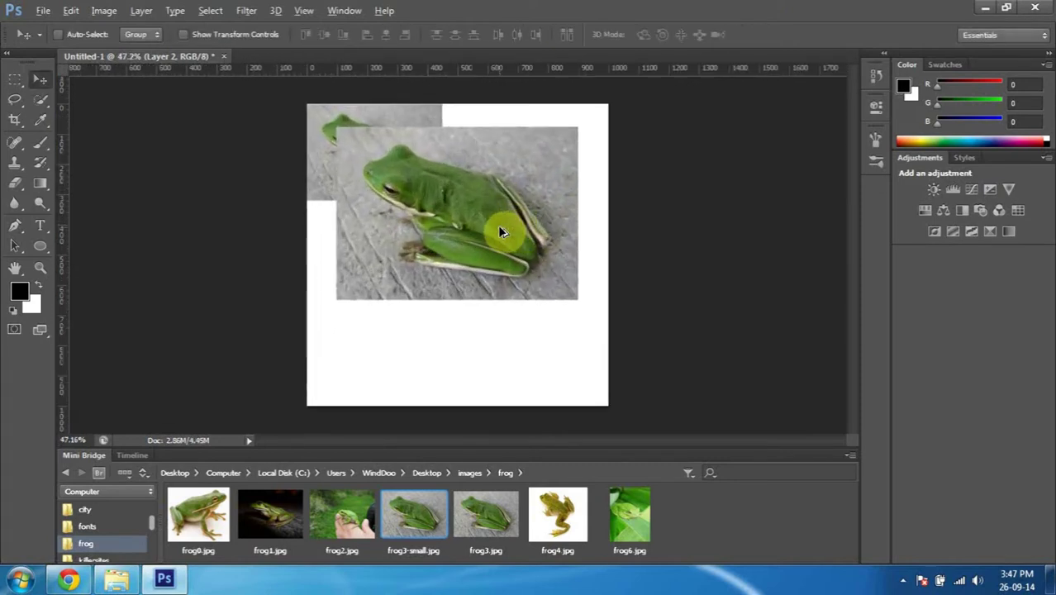
scroll(501, 233, up, 1)
scroll(501, 232, up, 1)
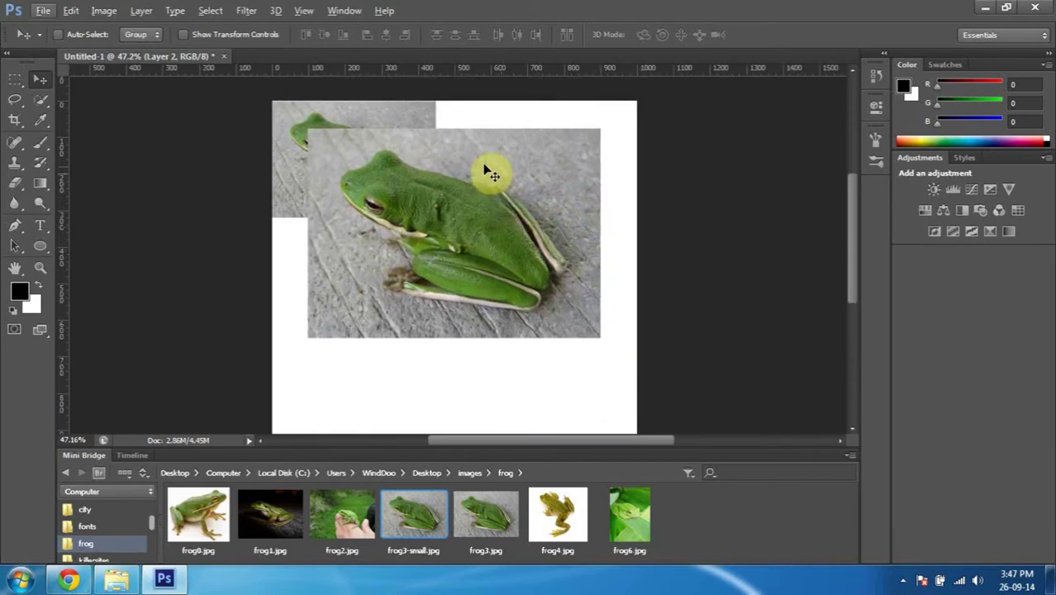
mouse_move(451, 159)
mouse_down()
mouse_move(465, 186)
mouse_move(445, 248)
mouse_move(416, 247)
mouse_up()
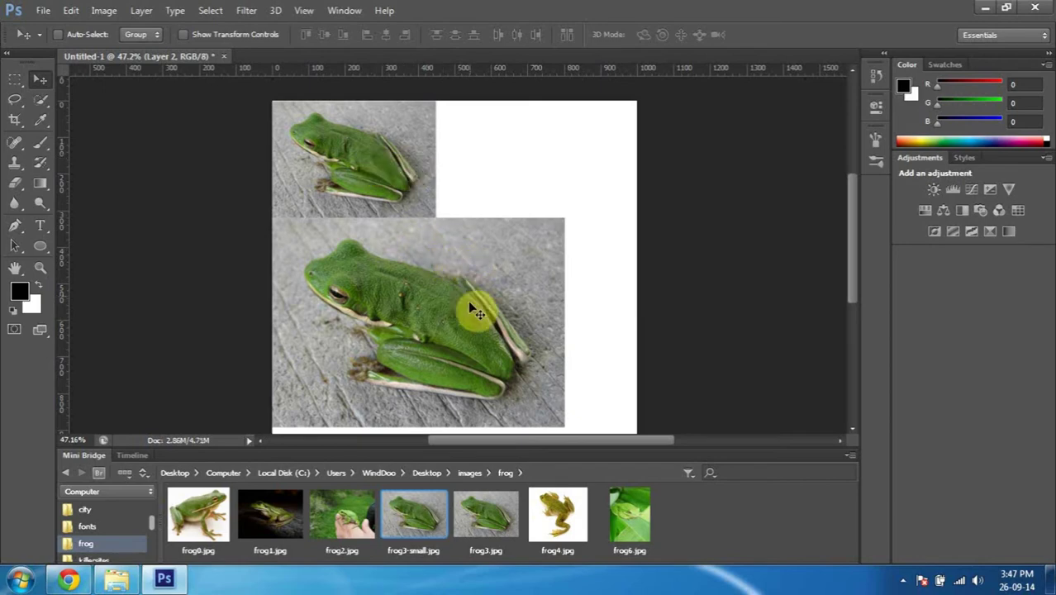
mouse_move(431, 319)
mouse_down()
mouse_move(430, 211)
mouse_move(428, 329)
mouse_up()
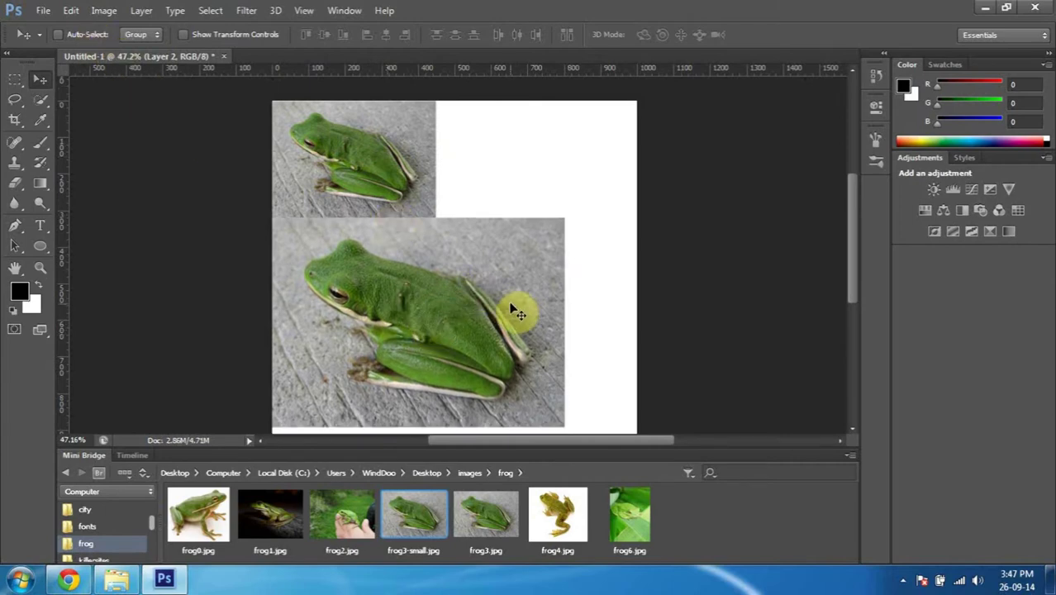
key(ctrl+t)
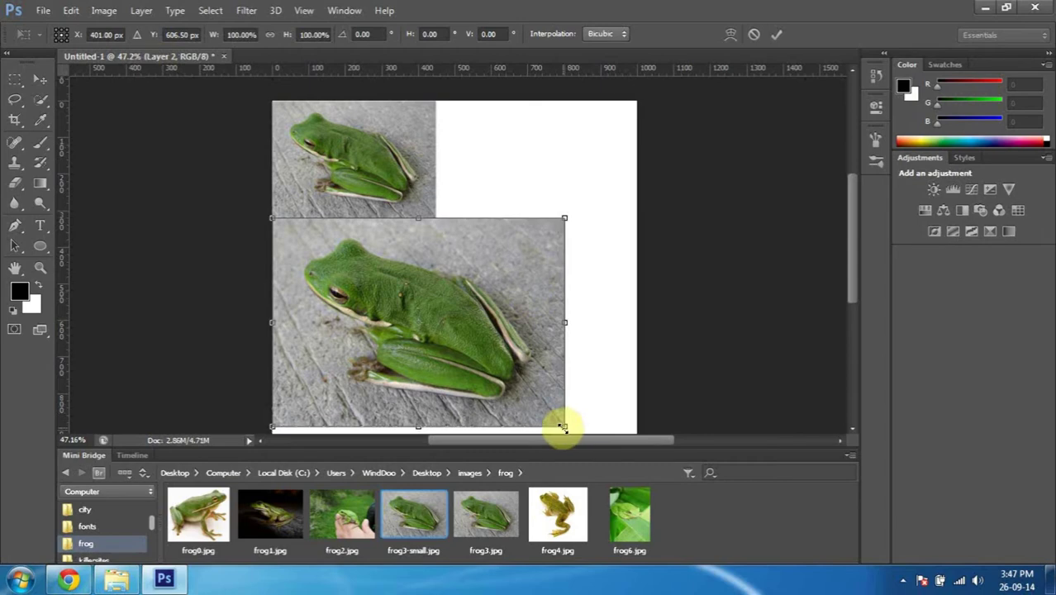
Resize the lower frog to about 55.6% to match the frog above, and apply it
drag(562, 427, 444, 319)
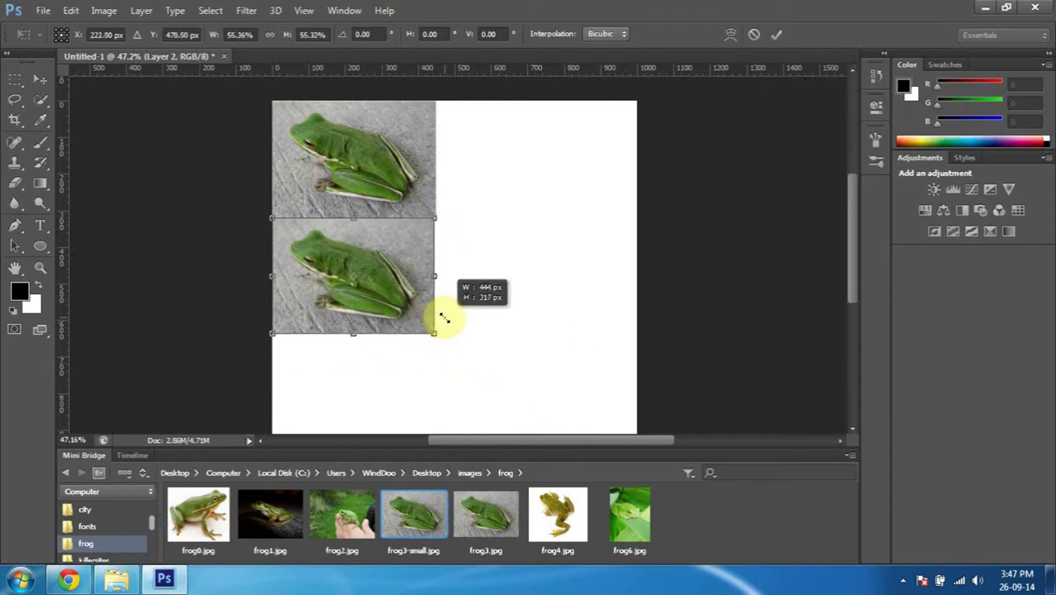
drag(444, 319, 446, 318)
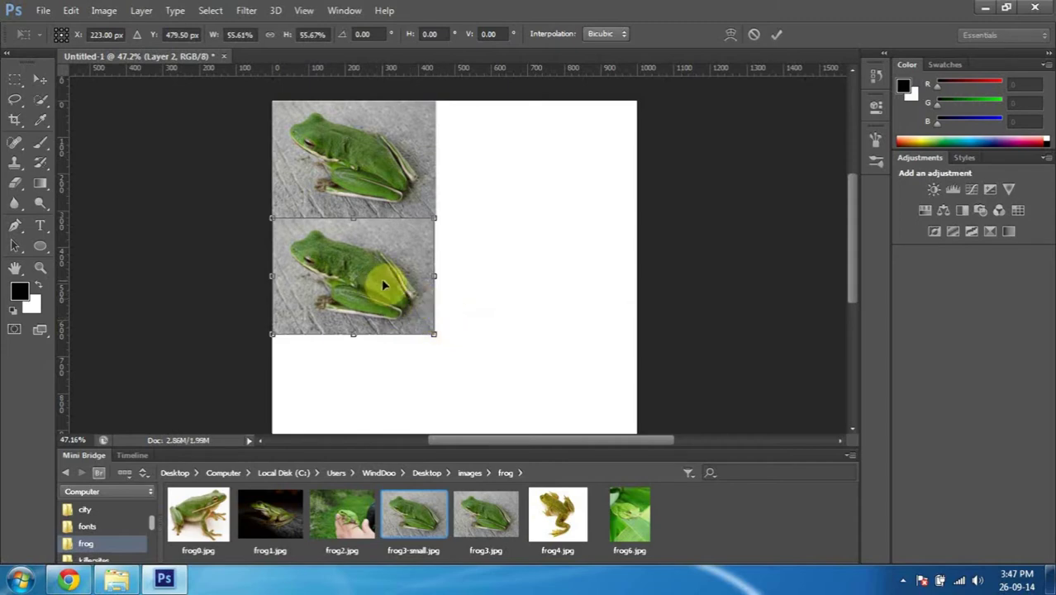
key(Return)
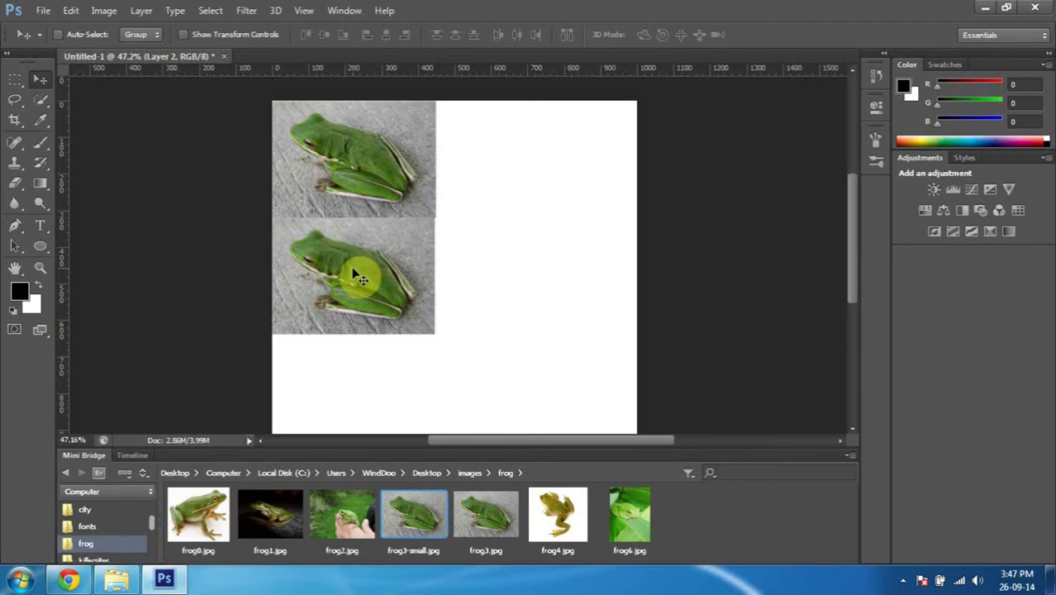
Drag the resized frog beside the top-left frog, then lower it slightly into place
drag(353, 273, 517, 161)
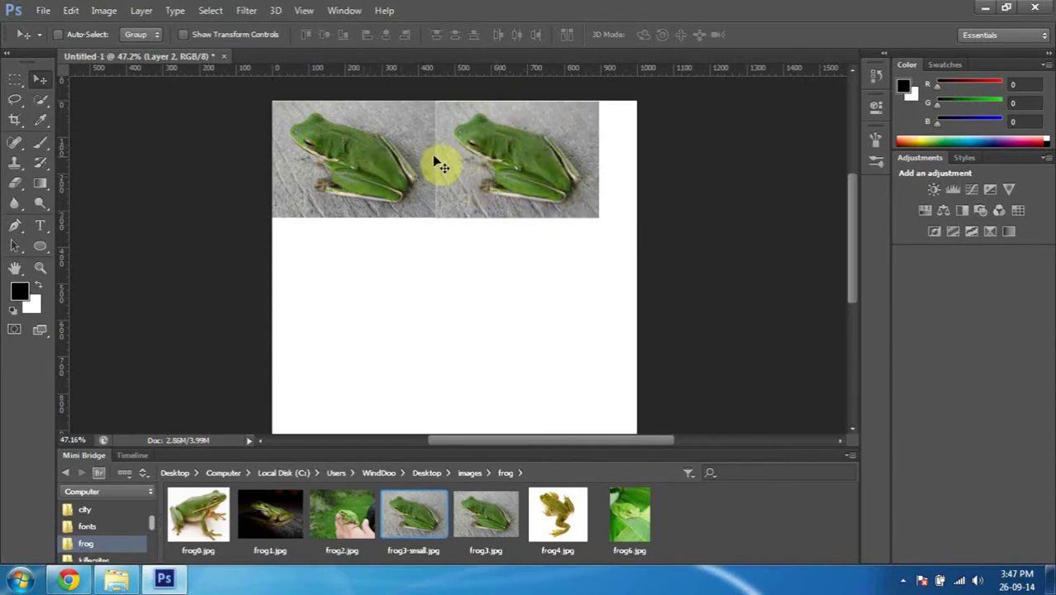
drag(495, 155, 496, 235)
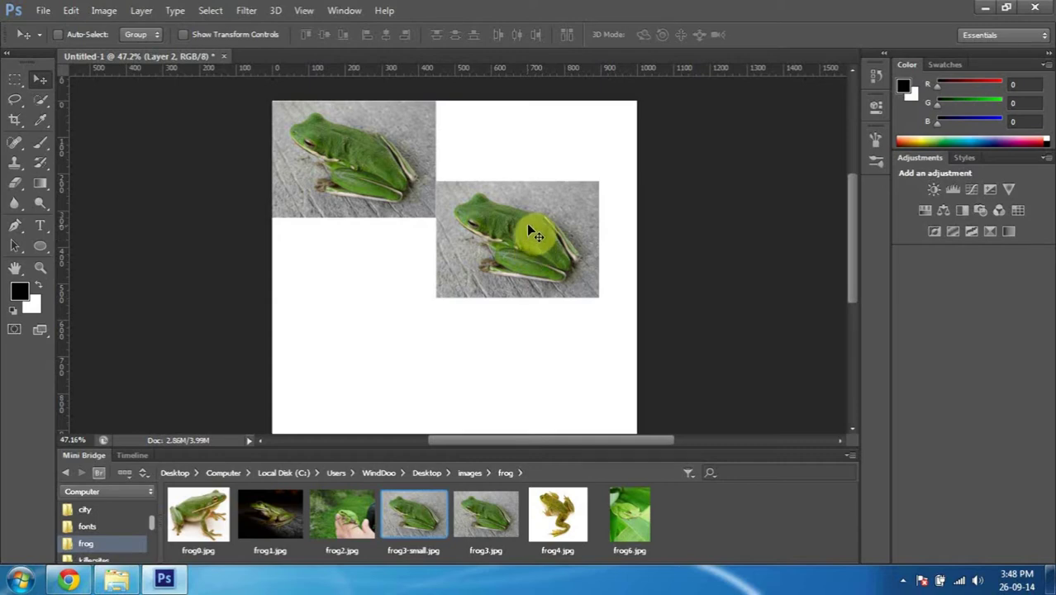
drag(502, 207, 512, 207)
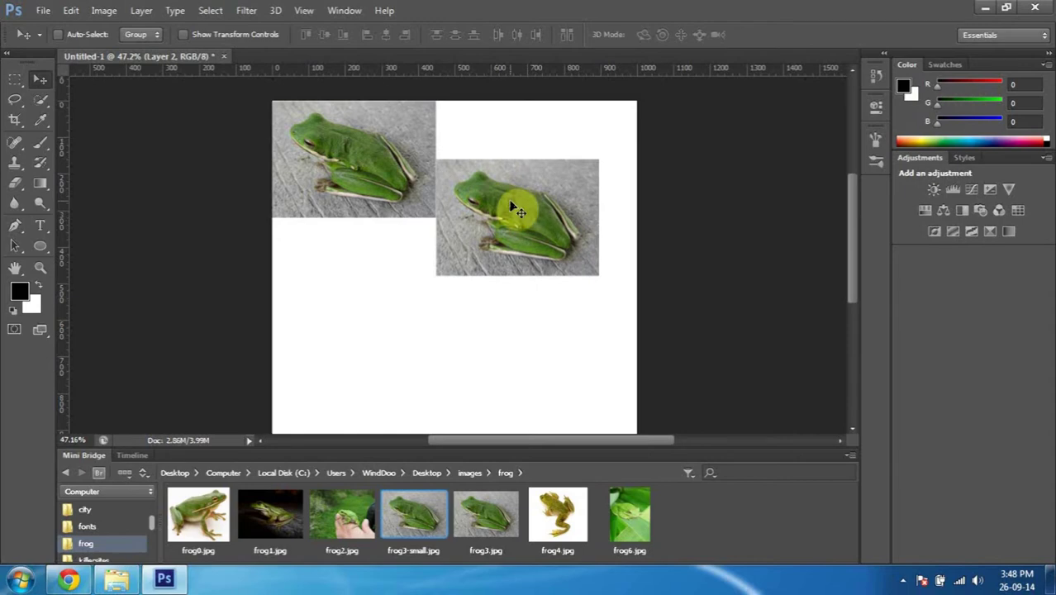
Rotate the right frog photo about 30° clockwise with Edit > Transform > Rotate, and apply it
key(ctrl+t)
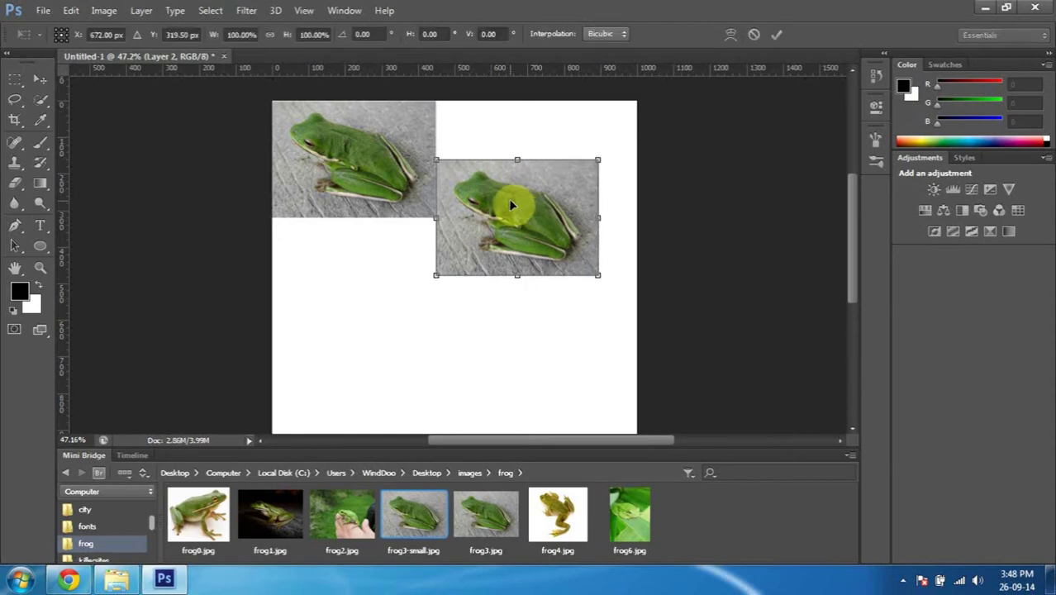
click(71, 11)
mouse_move(122, 299)
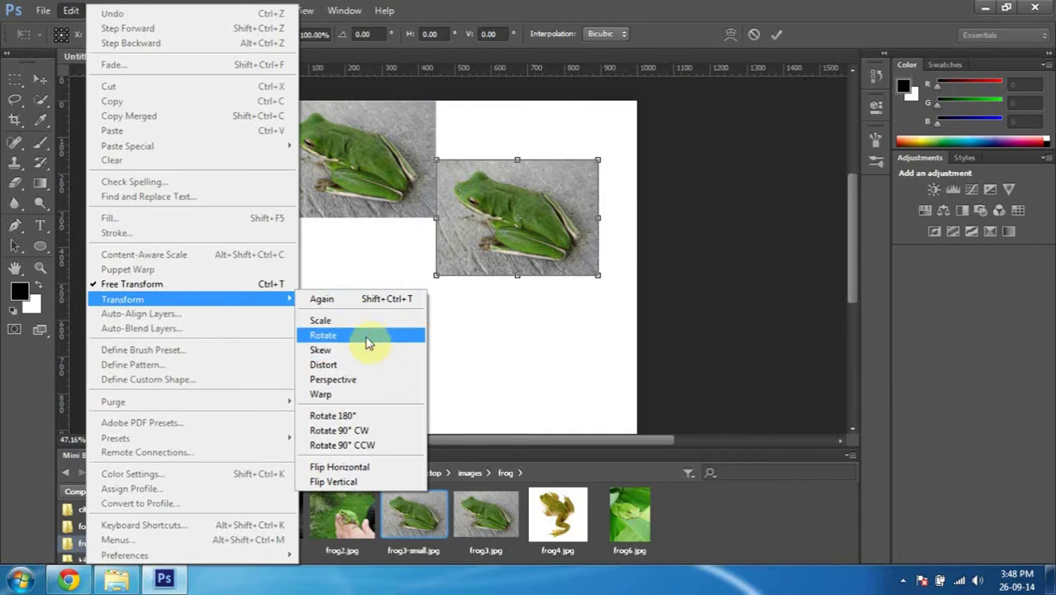
click(368, 337)
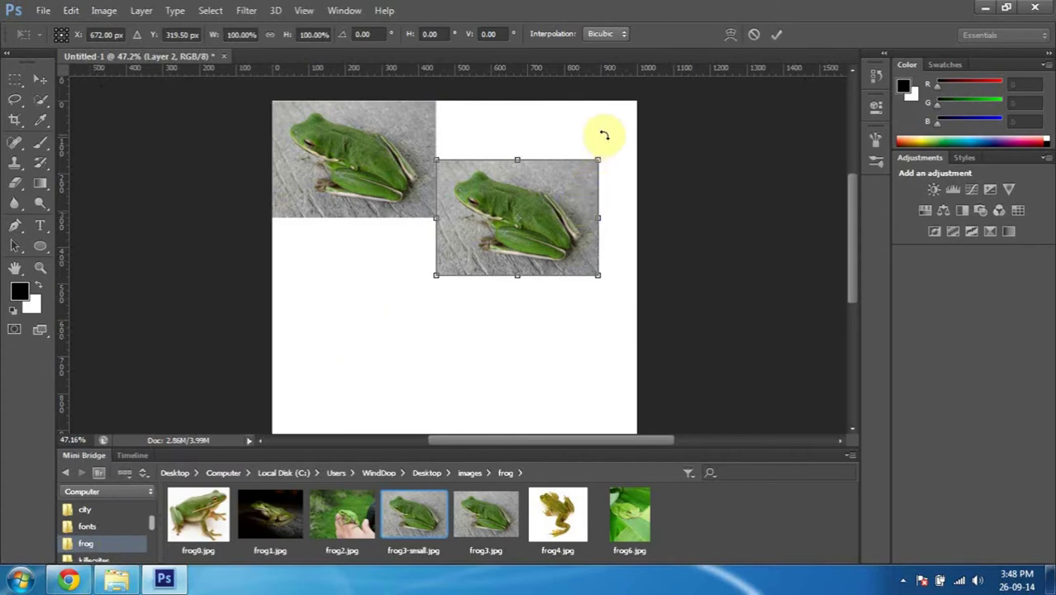
drag(605, 138, 618, 178)
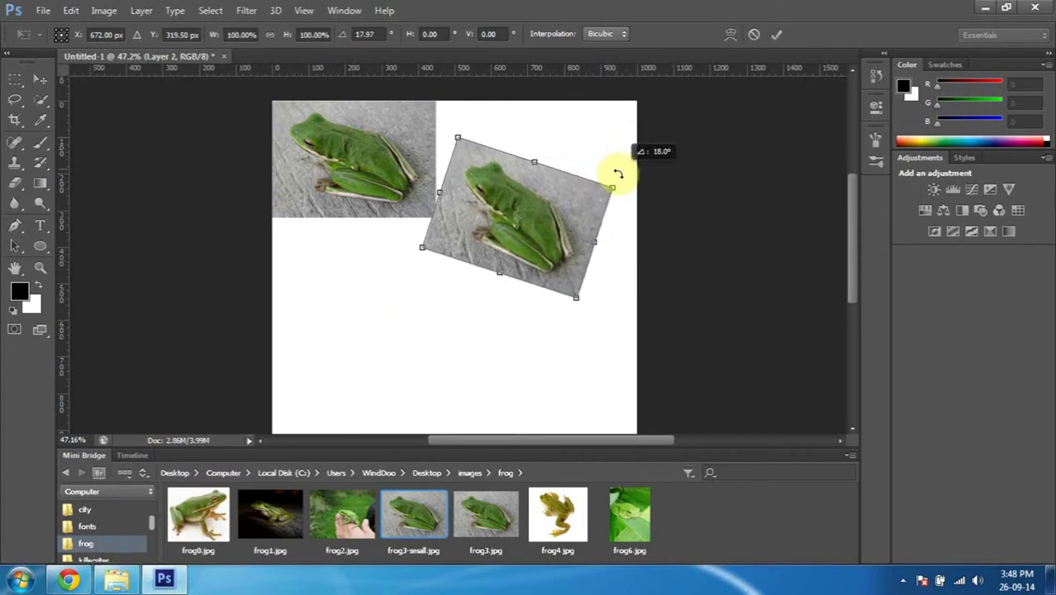
mouse_move(618, 177)
mouse_down()
mouse_move(624, 221)
mouse_move(623, 179)
mouse_move(606, 136)
mouse_move(636, 231)
mouse_move(613, 132)
mouse_move(625, 213)
mouse_move(605, 139)
mouse_move(608, 189)
mouse_up()
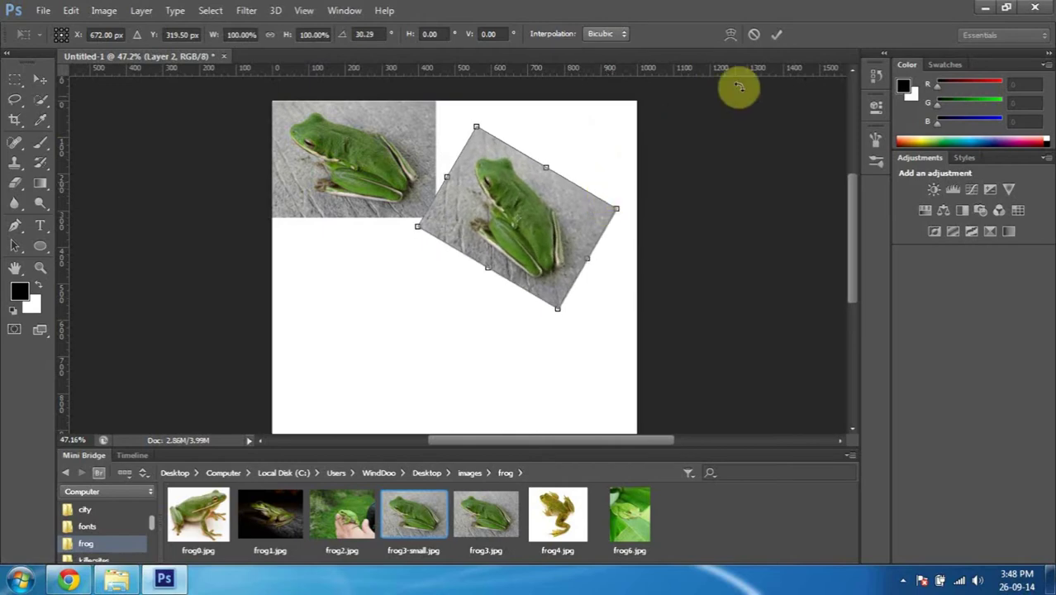
click(776, 37)
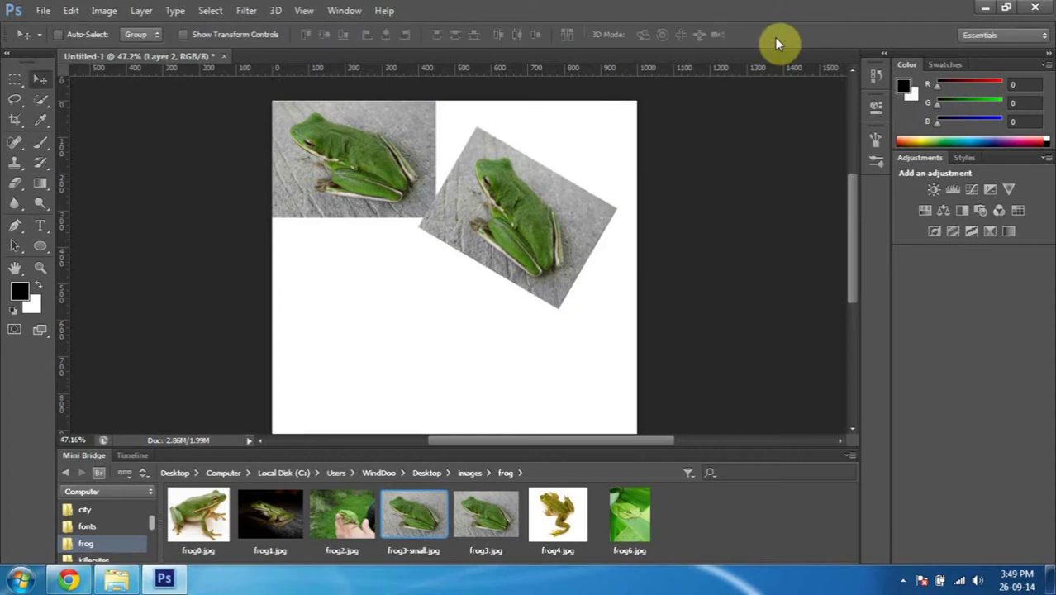
drag(495, 177, 506, 241)
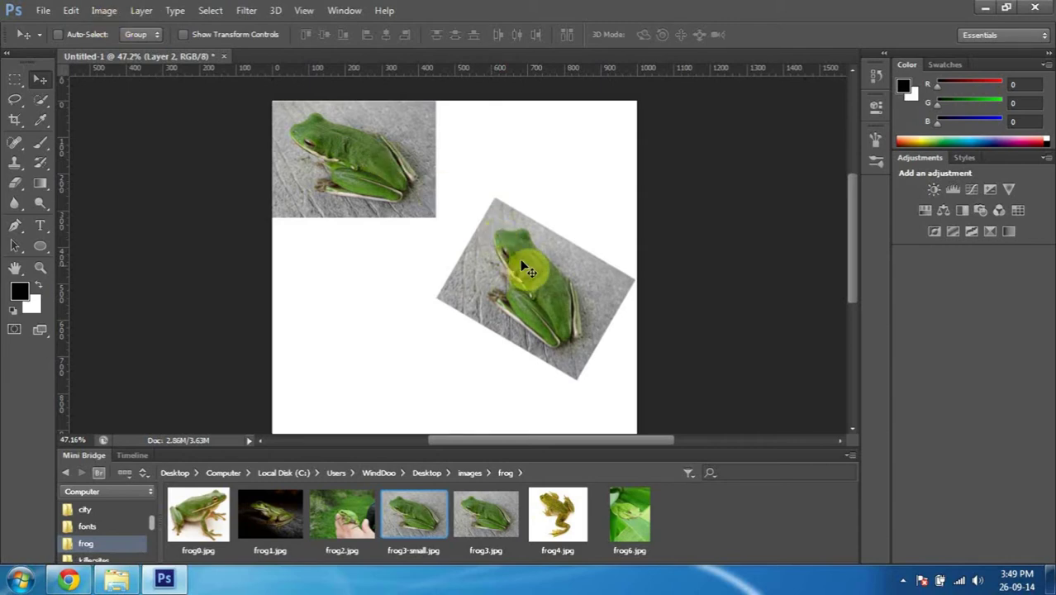
drag(527, 263, 512, 225)
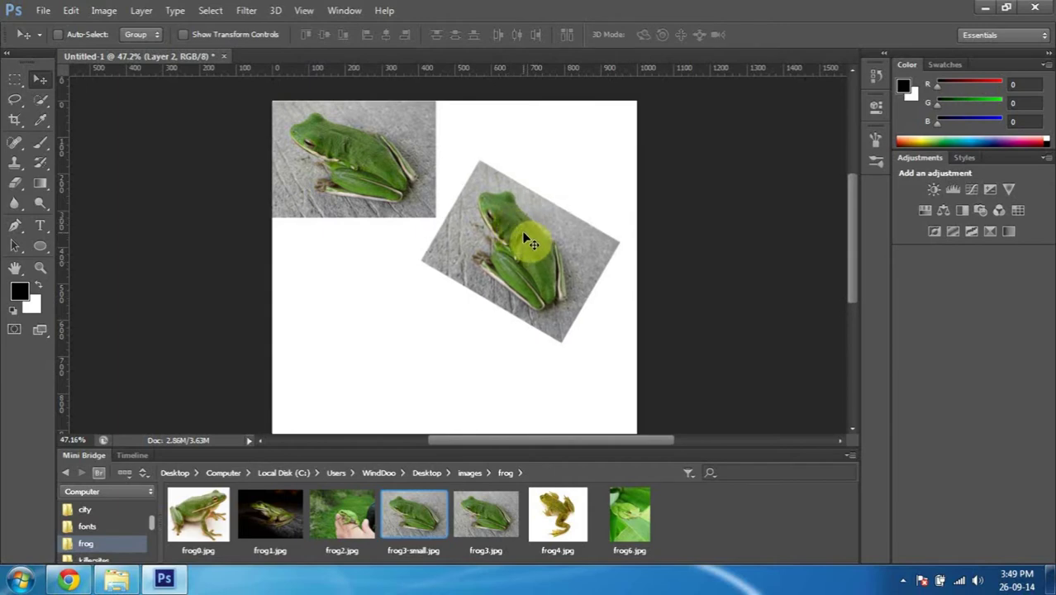
right_click(525, 239)
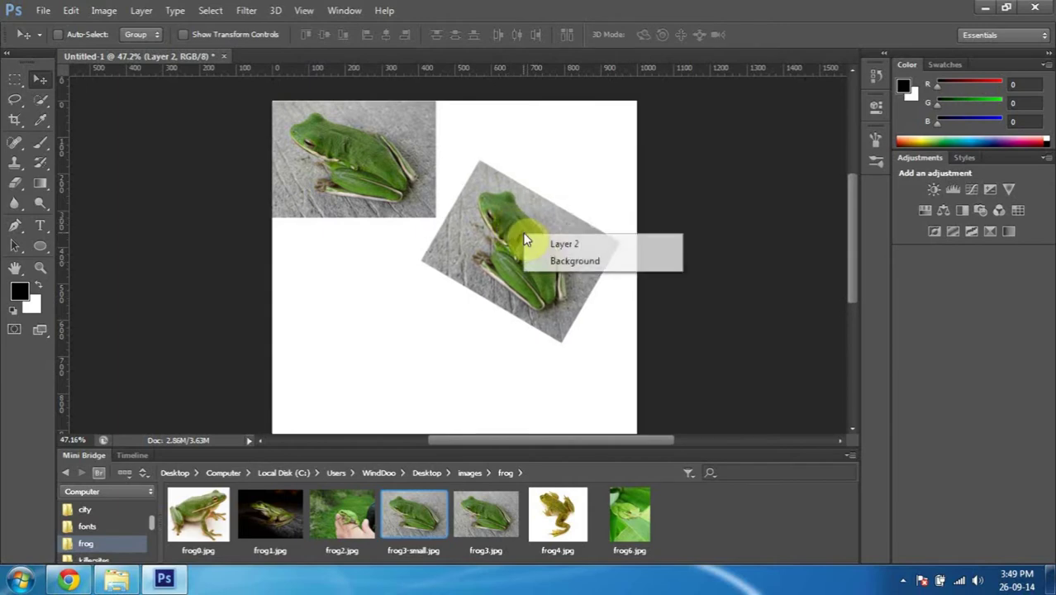
click(503, 202)
right_click(503, 203)
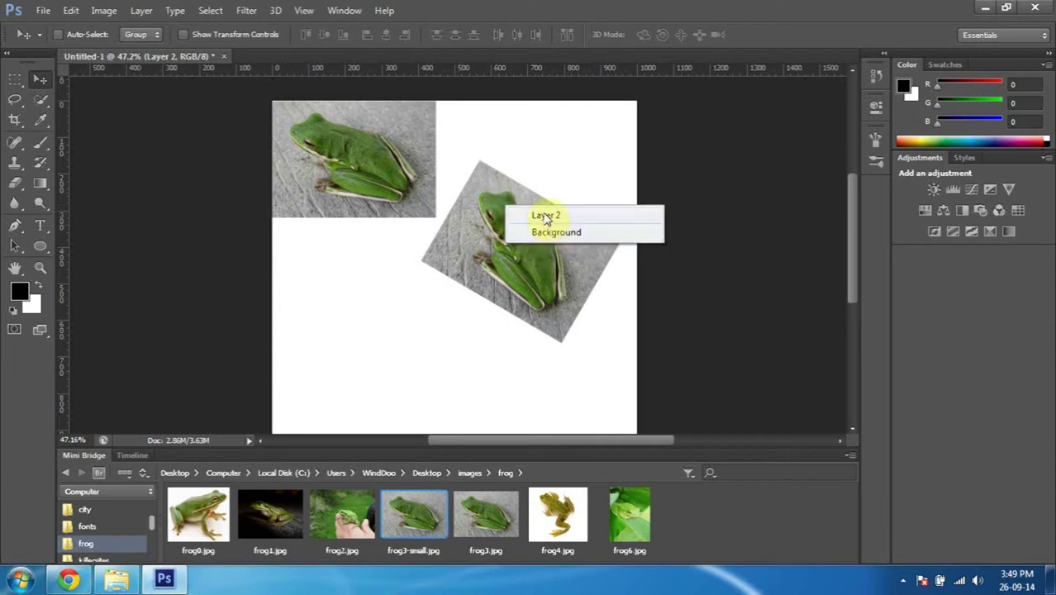
click(599, 222)
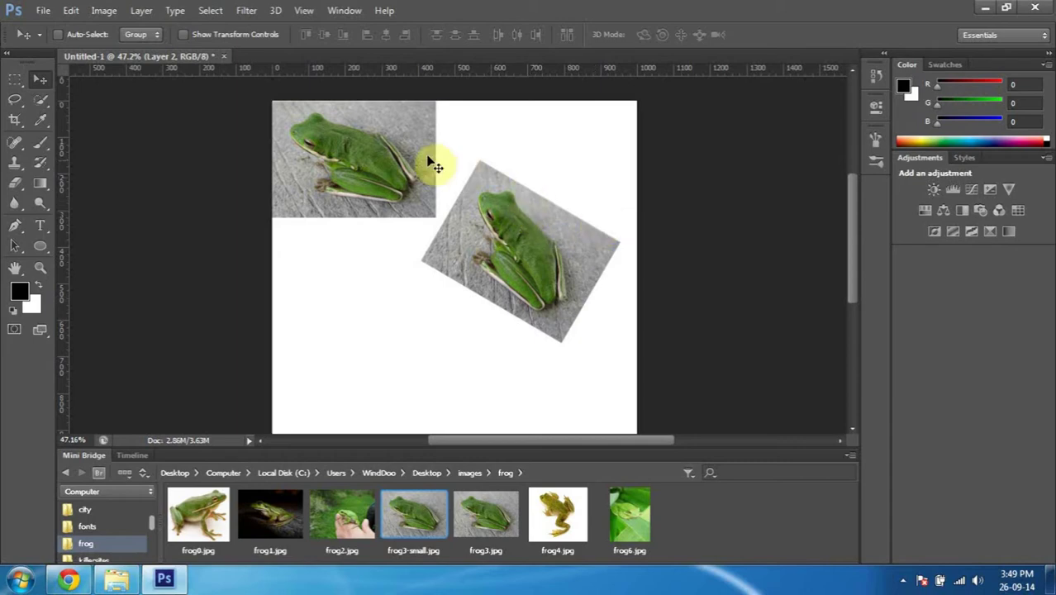
right_click(391, 146)
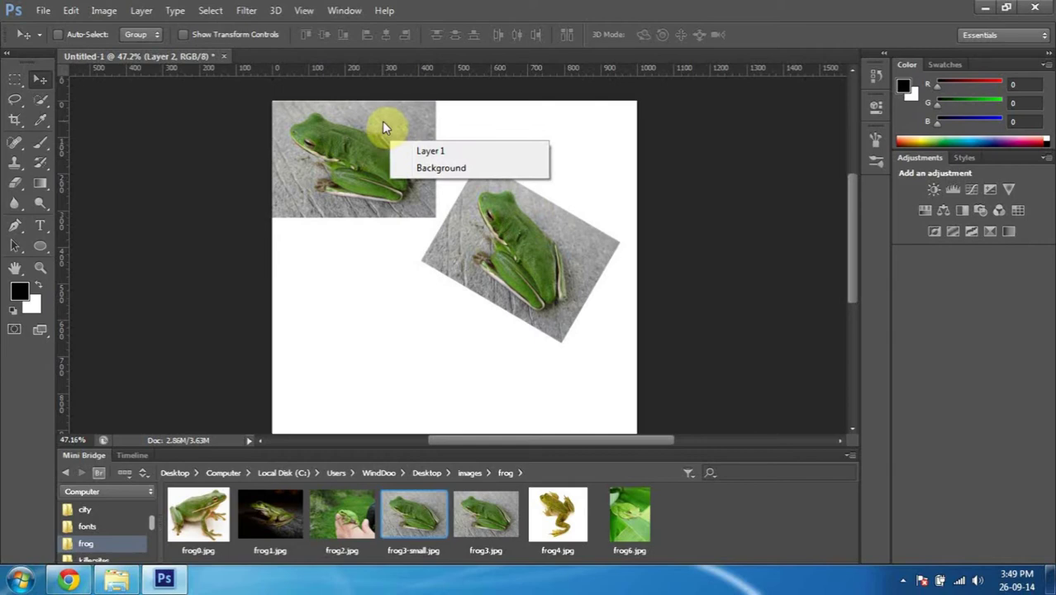
right_click(382, 121)
right_click(538, 215)
click(490, 183)
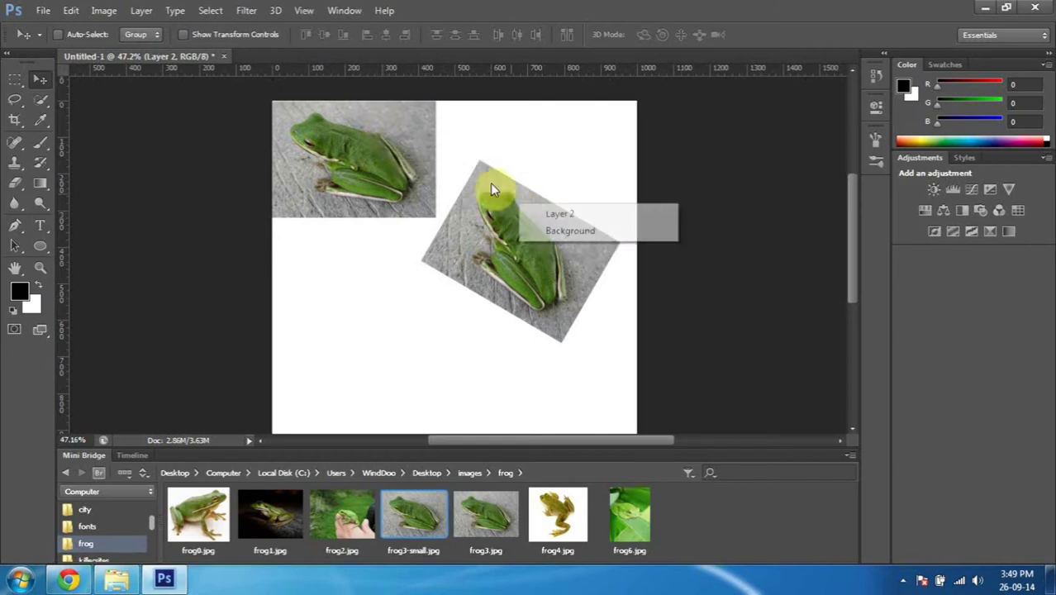
right_click(390, 130)
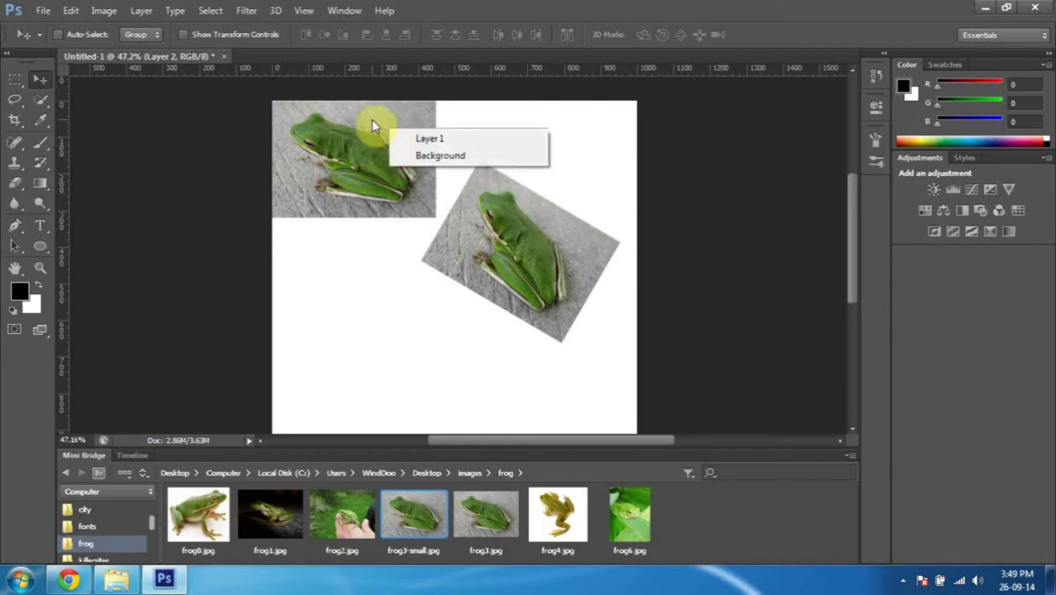
right_click(508, 201)
right_click(358, 141)
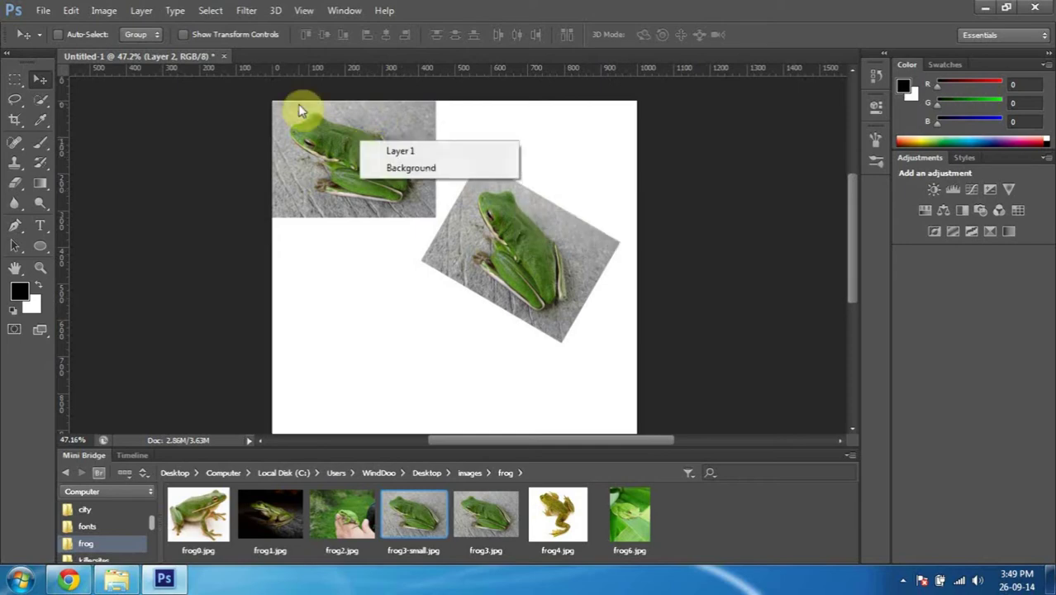
click(358, 113)
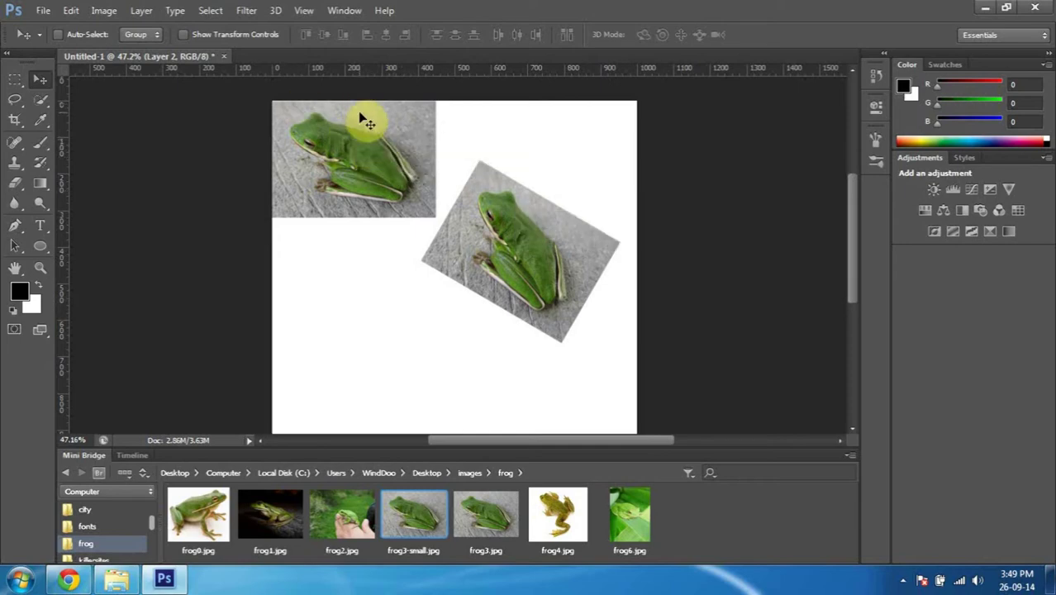
mouse_move(503, 208)
mouse_down()
mouse_move(508, 234)
mouse_move(506, 182)
mouse_up()
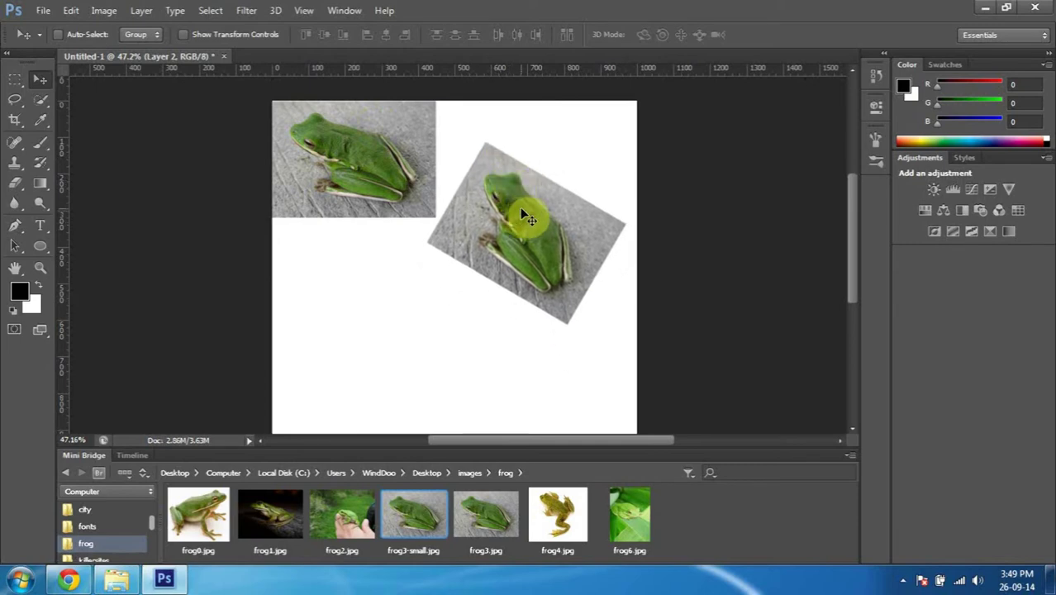
Rotate the tilted frog back −30° to upright and move it up beside the first frog
key(ctrl+t)
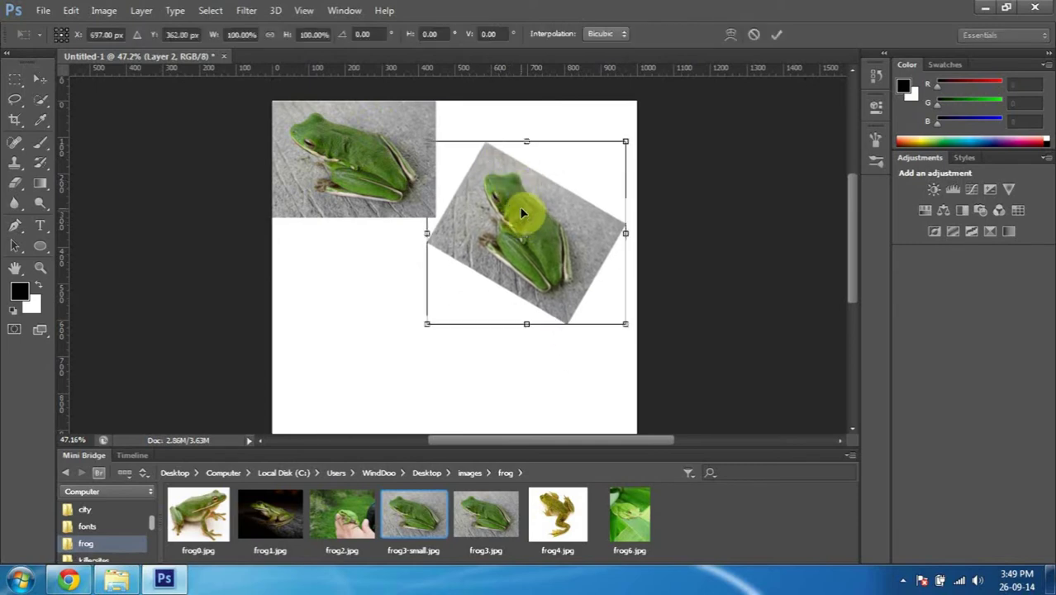
drag(668, 244, 650, 182)
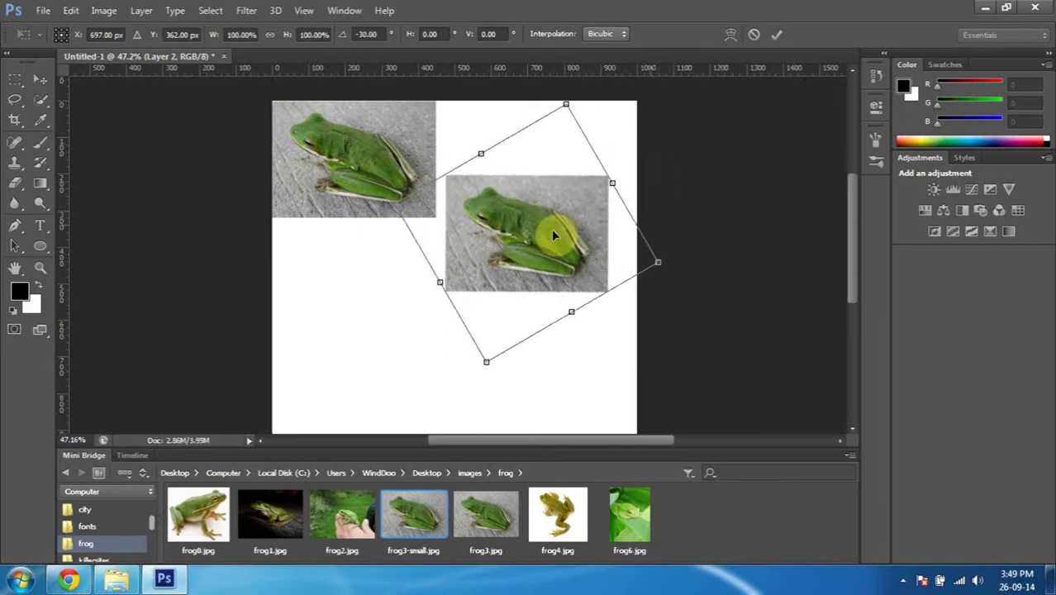
drag(551, 238, 551, 205)
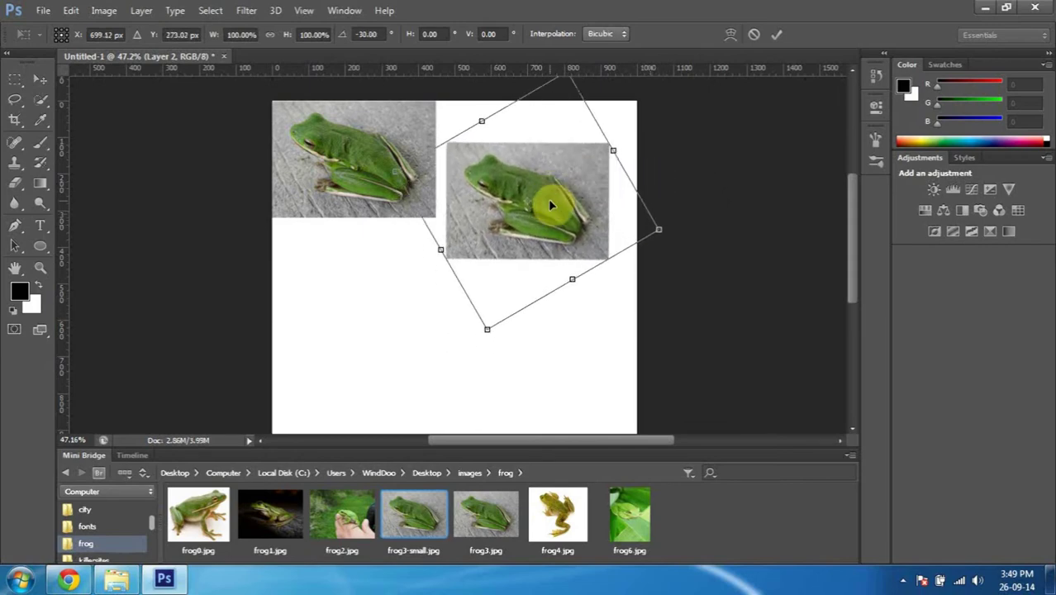
key(Escape)
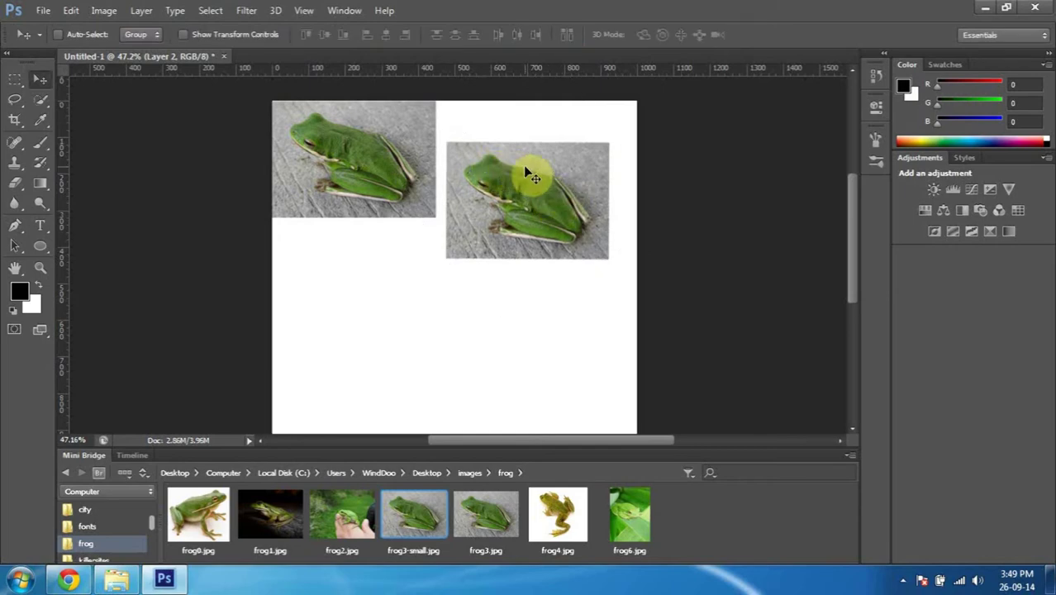
Skew the second frog by dragging its right-side handles down, then apply the skew
key(ctrl+t)
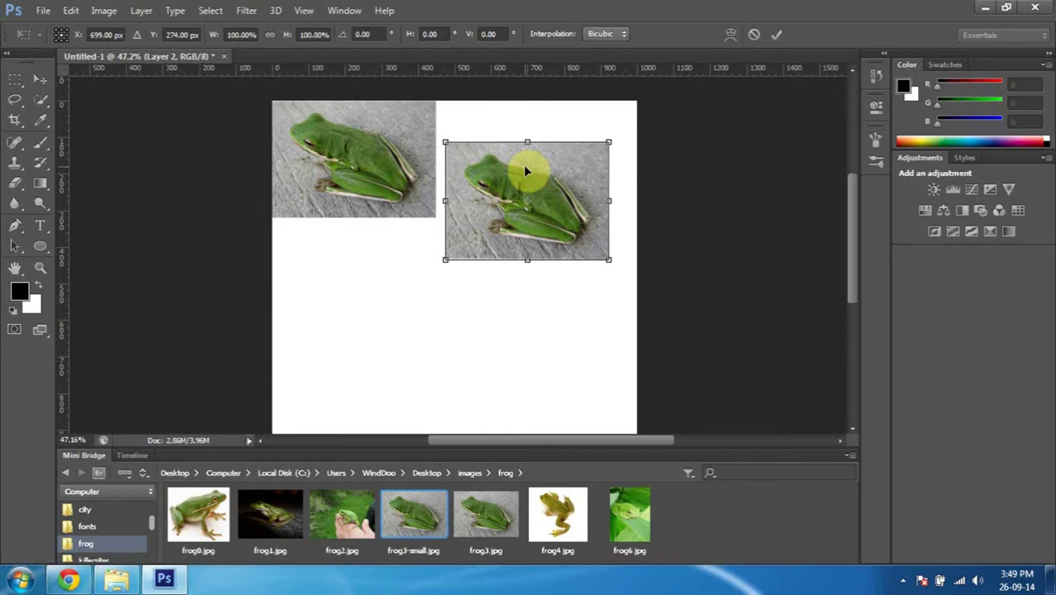
right_click(526, 171)
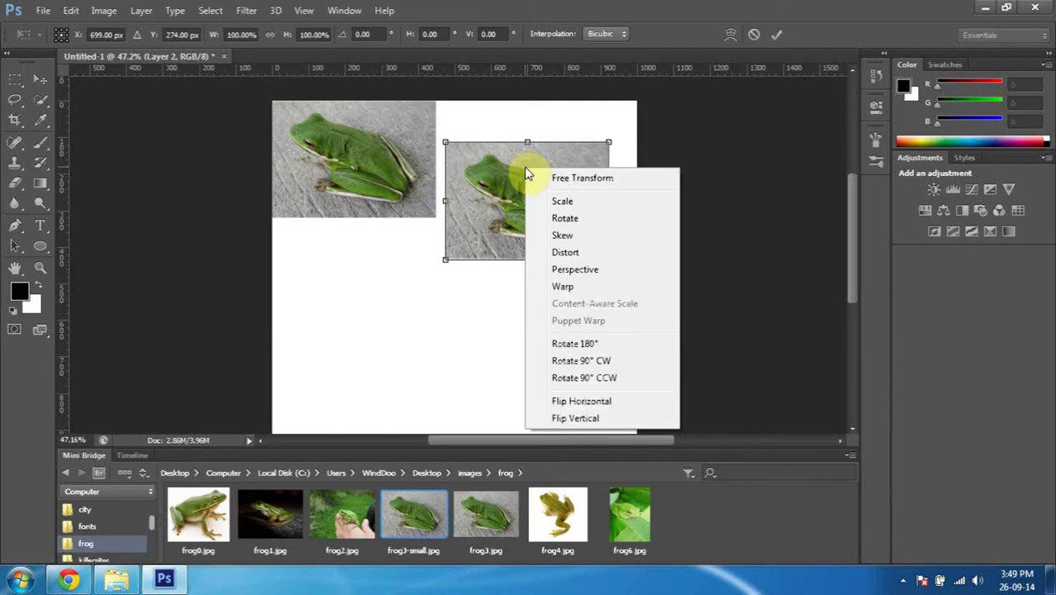
click(614, 240)
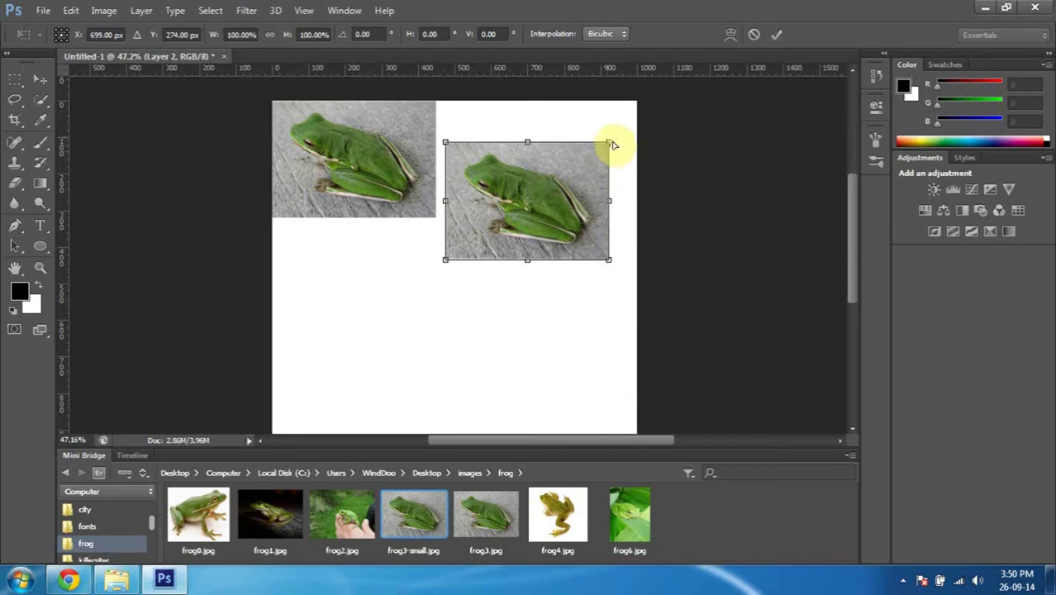
mouse_move(609, 259)
mouse_down()
mouse_move(606, 228)
mouse_move(572, 297)
mouse_move(572, 377)
mouse_move(594, 342)
mouse_move(625, 160)
mouse_move(599, 216)
mouse_move(611, 193)
mouse_up()
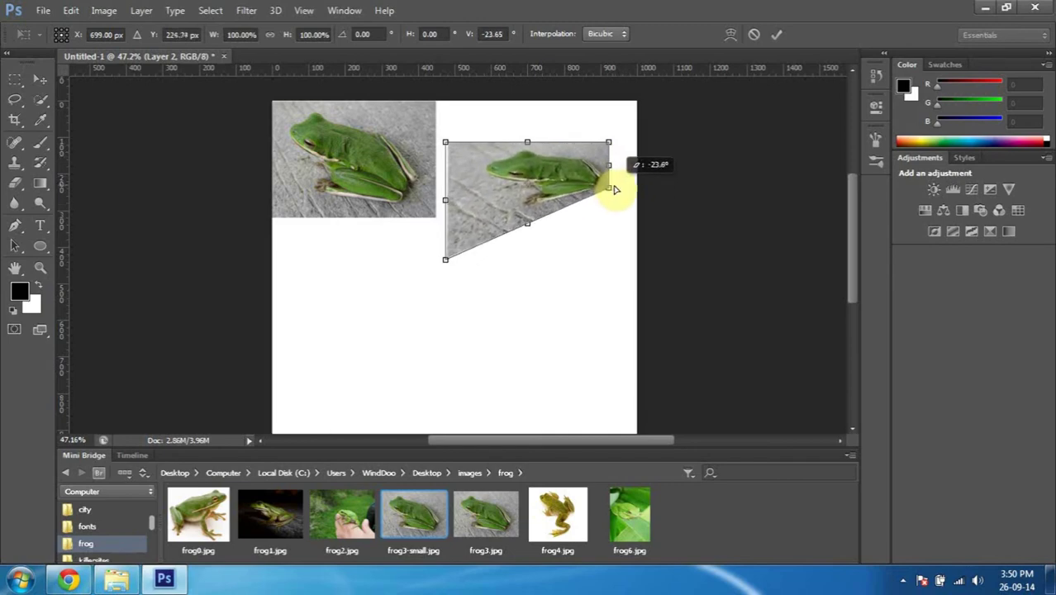
mouse_move(615, 189)
mouse_down()
mouse_move(597, 215)
mouse_move(618, 175)
mouse_move(558, 283)
mouse_move(619, 224)
mouse_move(617, 189)
mouse_move(578, 281)
mouse_move(596, 293)
mouse_move(604, 249)
mouse_move(611, 259)
mouse_move(586, 245)
mouse_move(607, 252)
mouse_move(601, 265)
mouse_move(618, 260)
mouse_move(620, 365)
mouse_up()
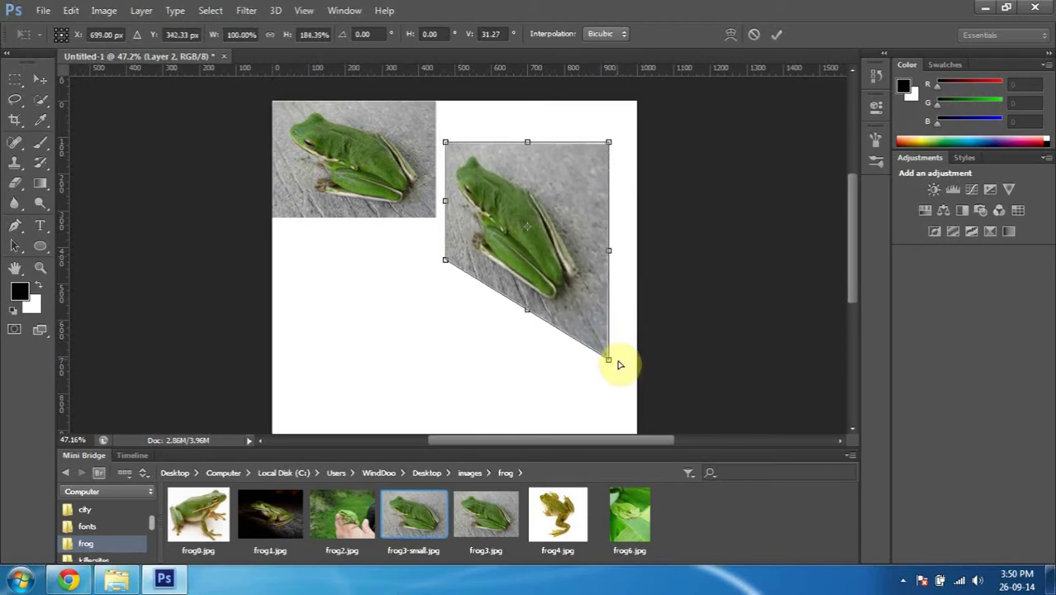
click(774, 34)
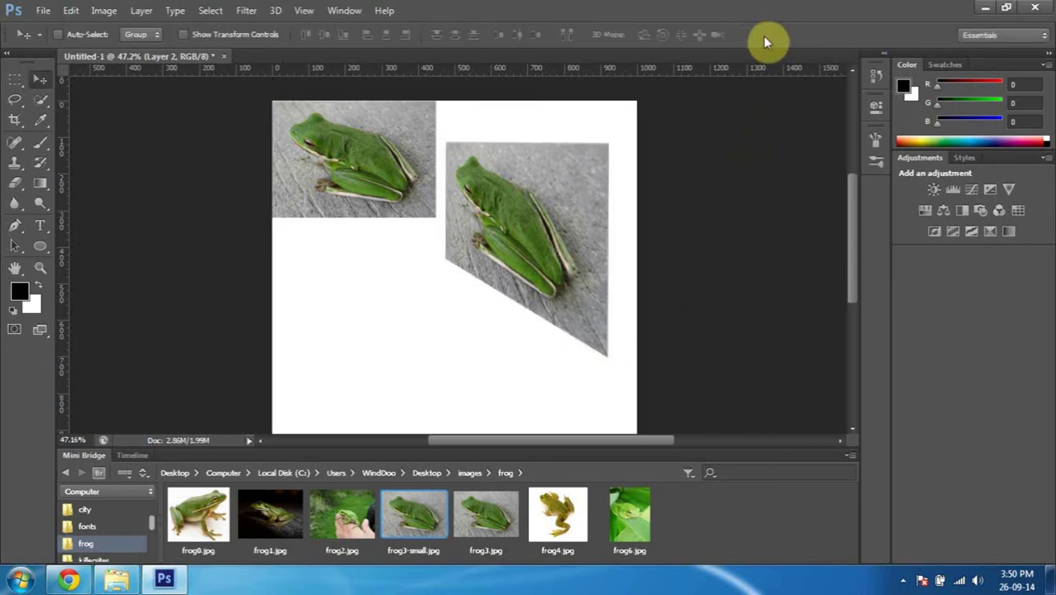
Reposition the skewed frog beside the first frog using drags and arrow-key nudges
drag(541, 179, 529, 145)
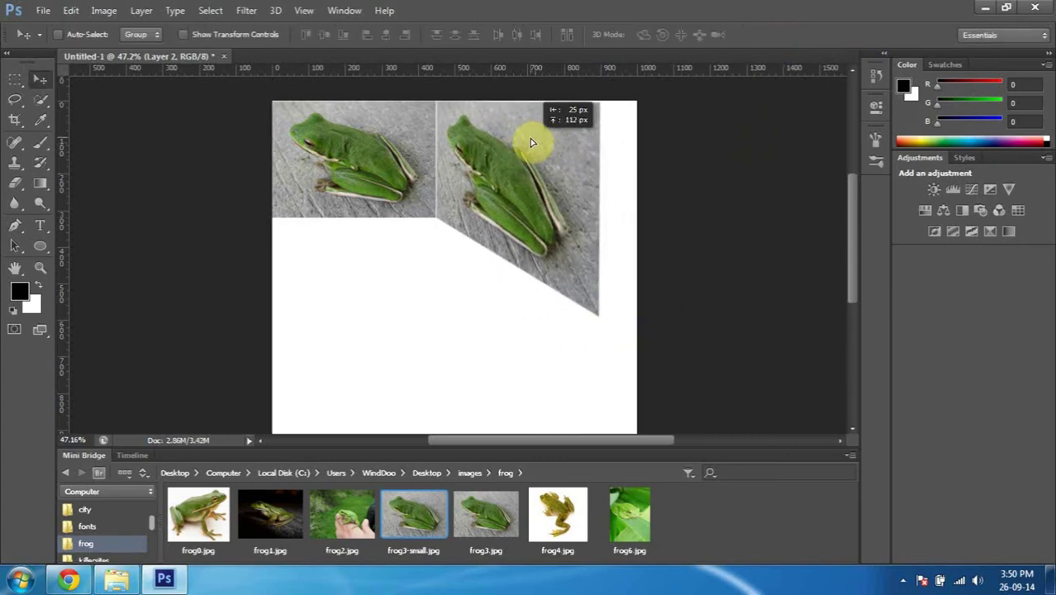
drag(531, 149, 535, 169)
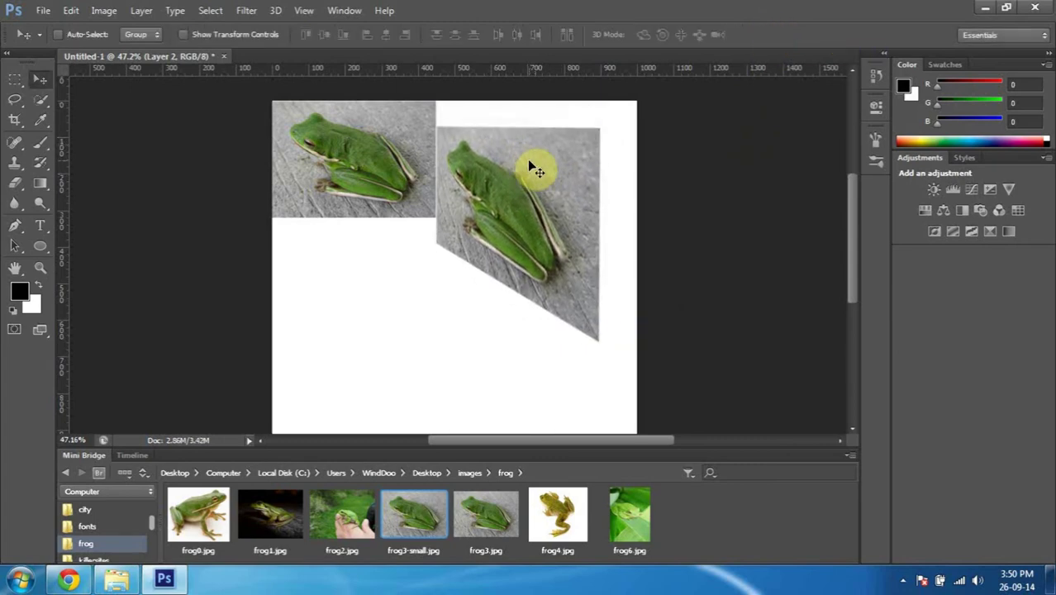
right_click(513, 149)
click(513, 150)
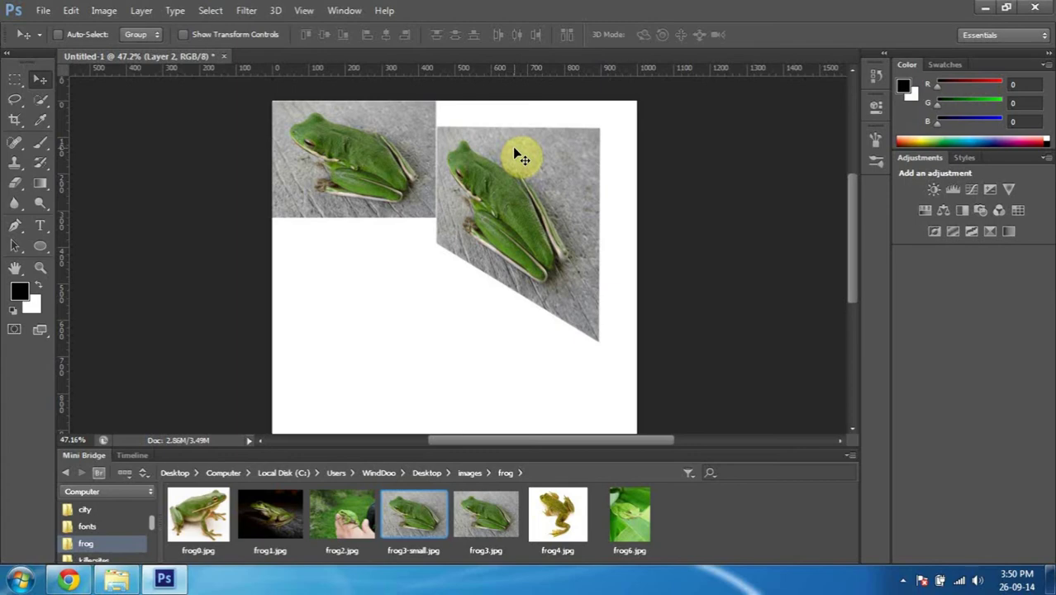
key(shift+Right)
key(shift+Right)
key(shift+Down)
key(shift+Down)
key(shift+Down)
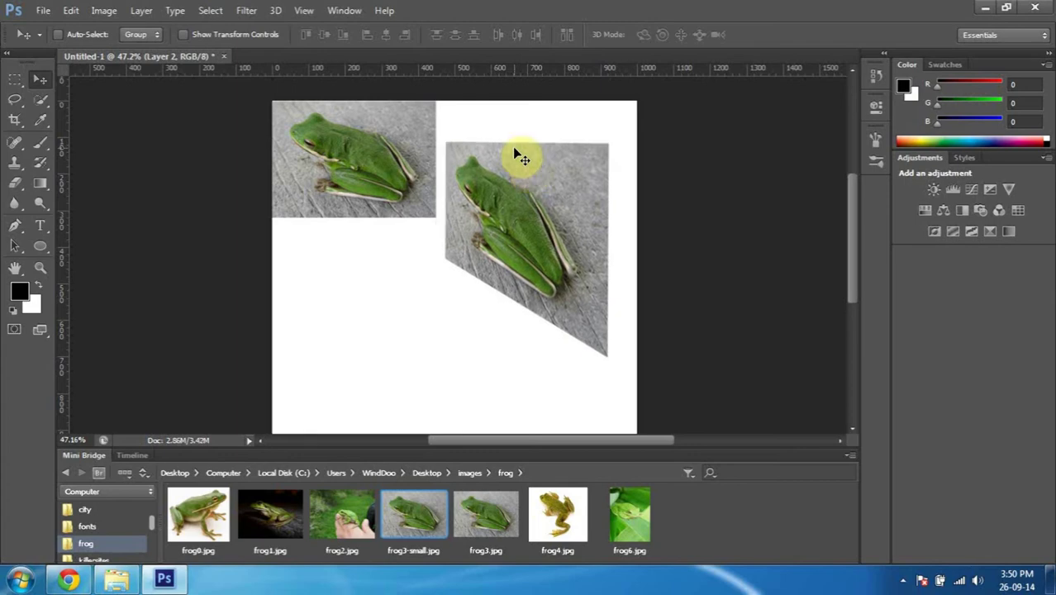
key(ctrl+z)
key(ctrl+z)
drag(514, 154, 535, 174)
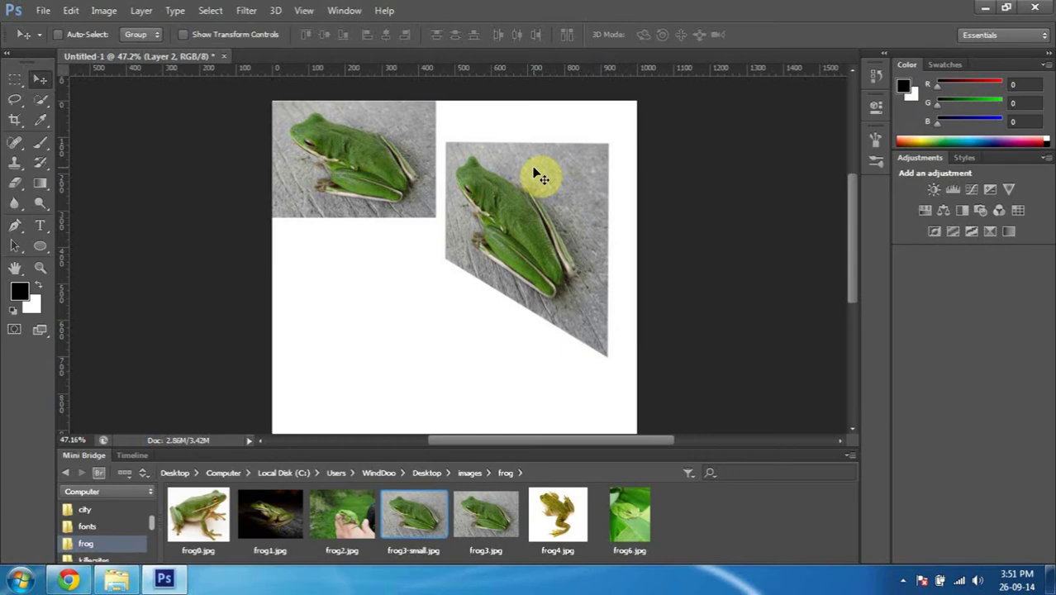
click(345, 12)
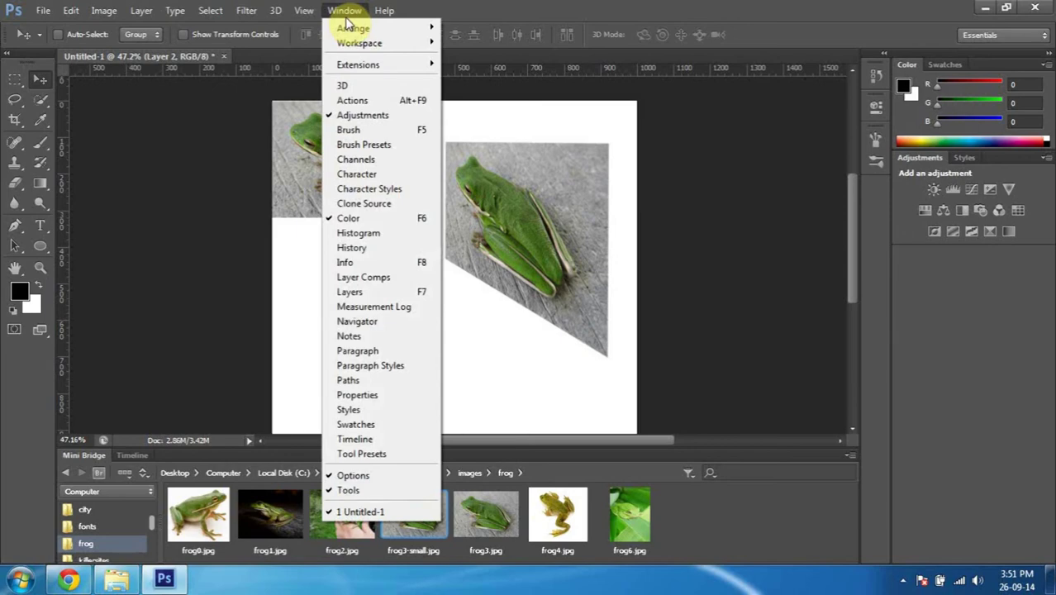
Show and enlarge the History panel, then step through its Move and Free Transform states
click(396, 249)
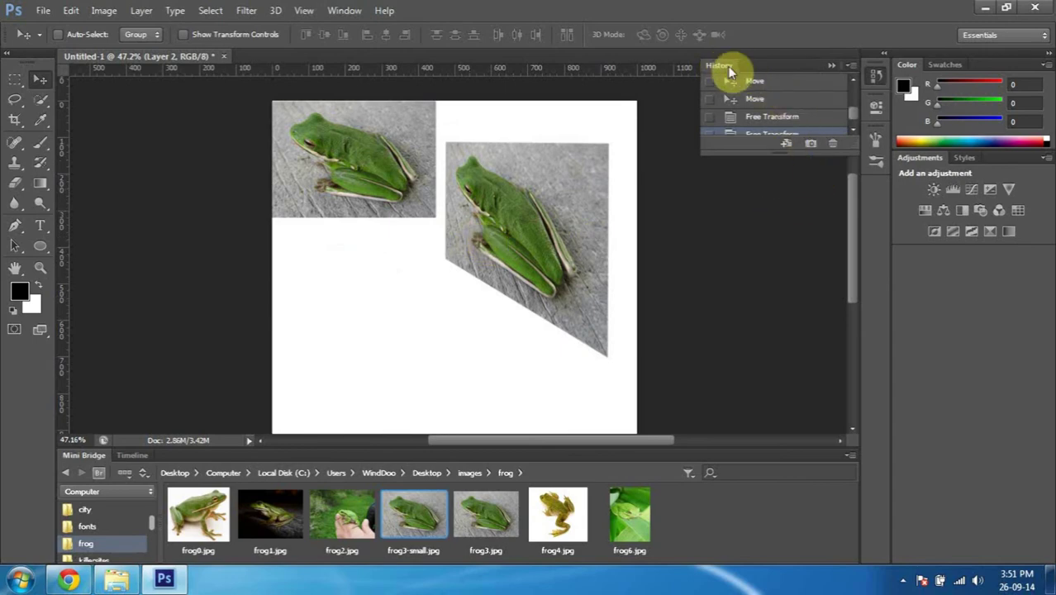
drag(810, 154, 801, 384)
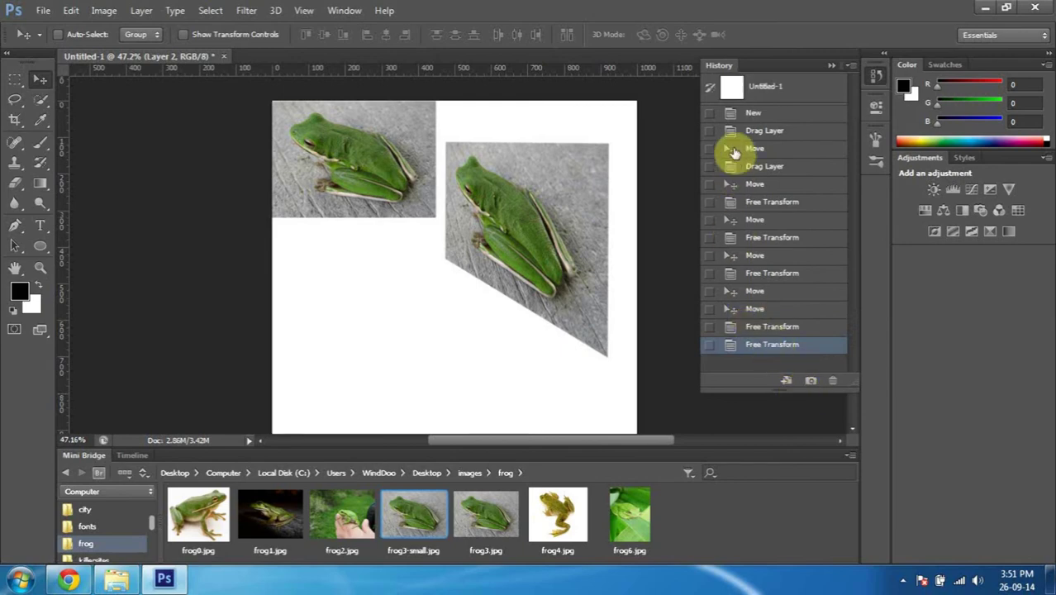
click(735, 150)
click(756, 184)
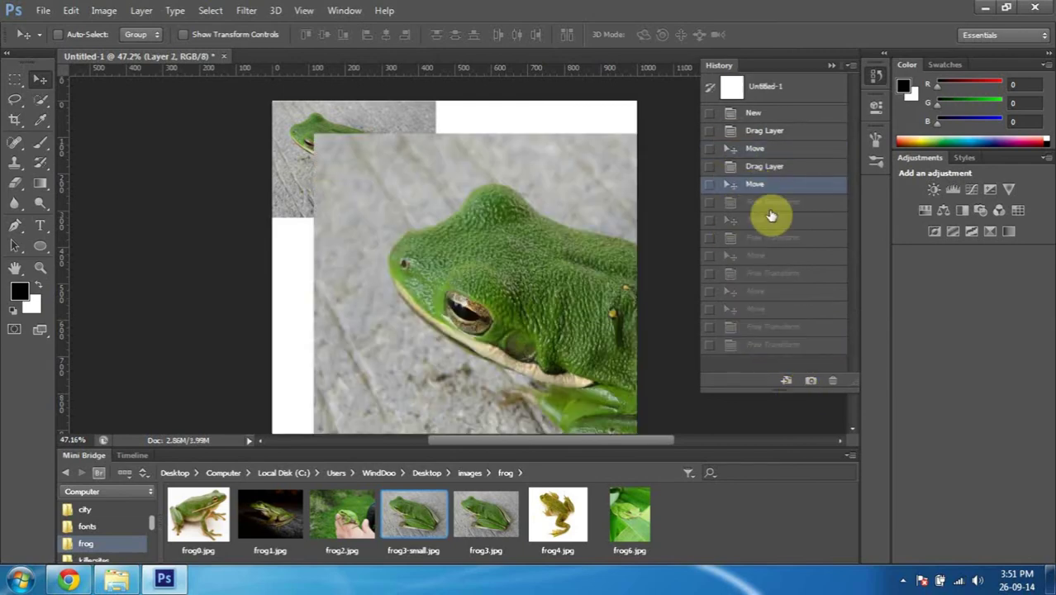
click(768, 202)
click(775, 237)
click(777, 255)
click(777, 273)
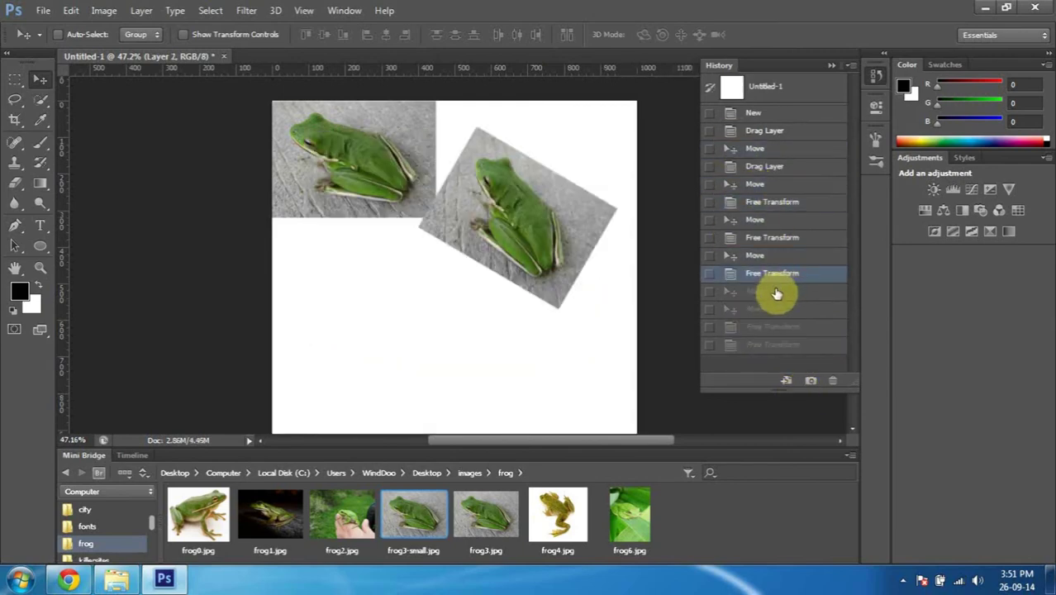
click(777, 291)
click(777, 237)
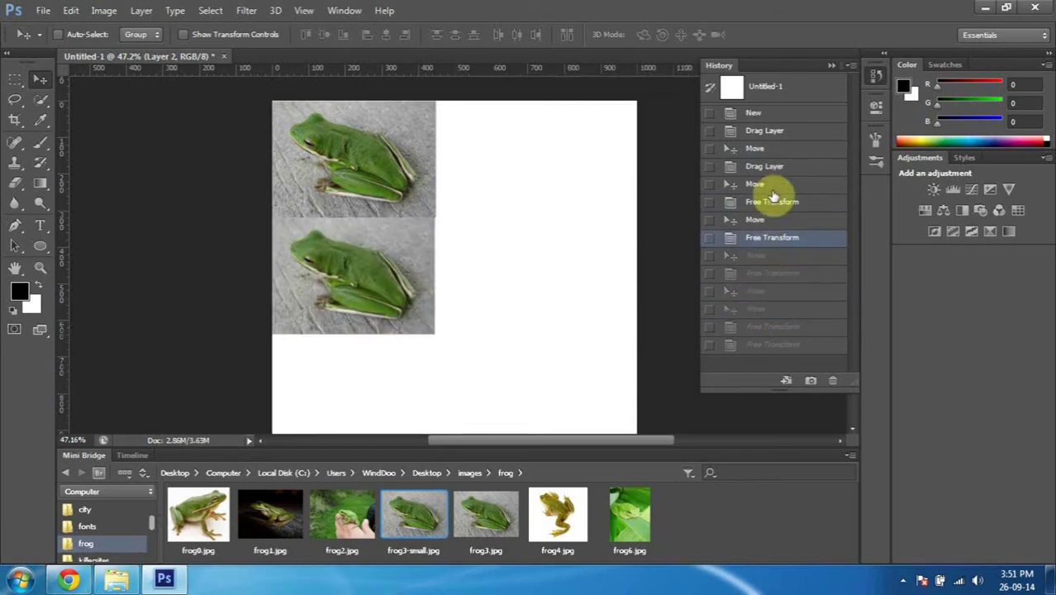
Step through history from the Drag Layer state toward the rotated frog states
click(761, 167)
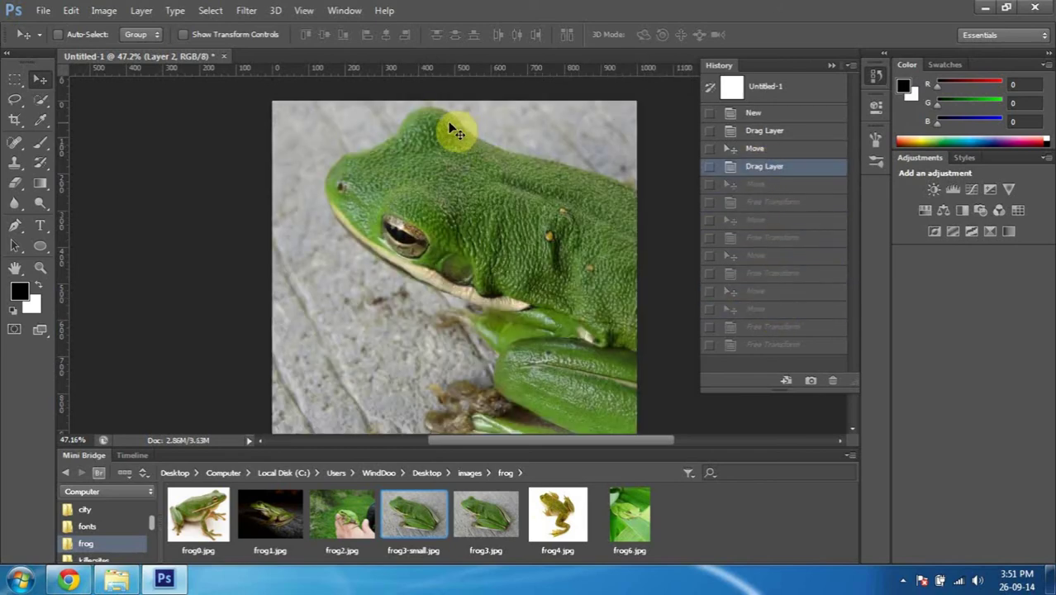
click(743, 185)
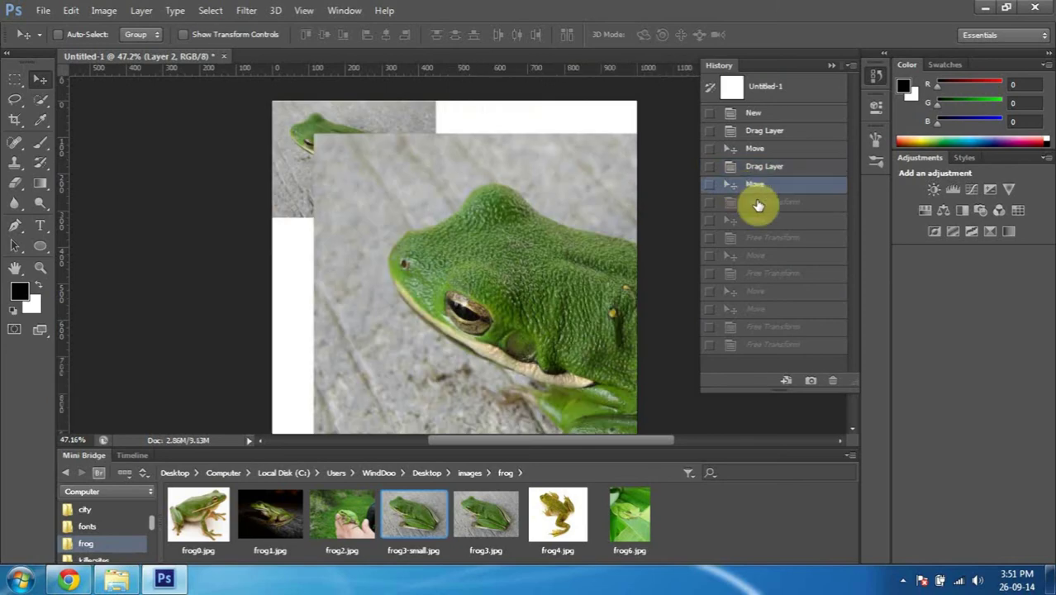
click(758, 203)
click(780, 238)
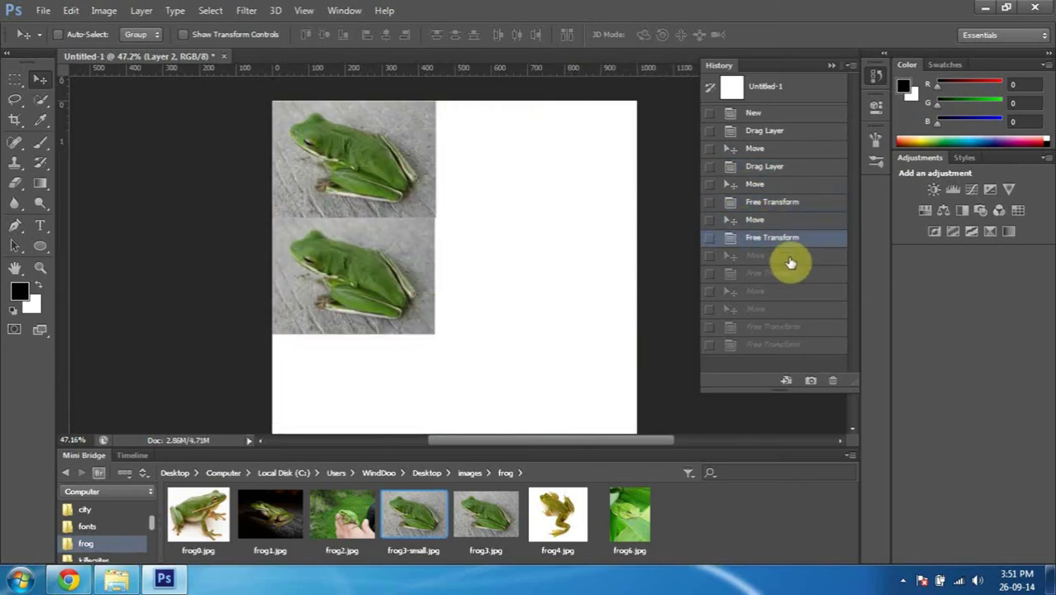
click(792, 256)
click(795, 275)
click(793, 292)
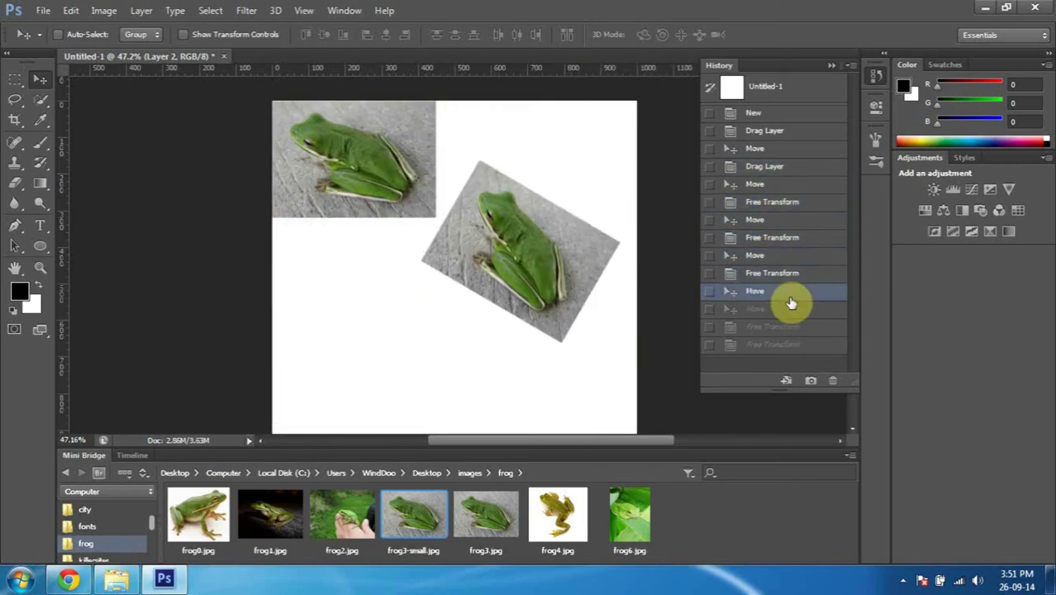
click(796, 275)
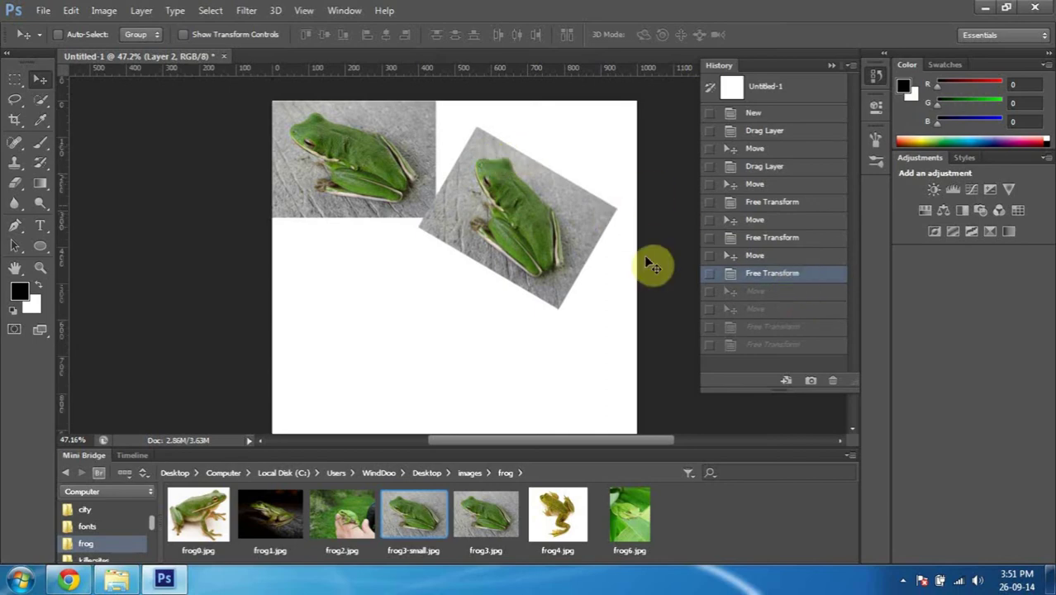
Settle on the Free Transform state before the skew, then hide the History panel
click(785, 291)
click(785, 309)
click(786, 327)
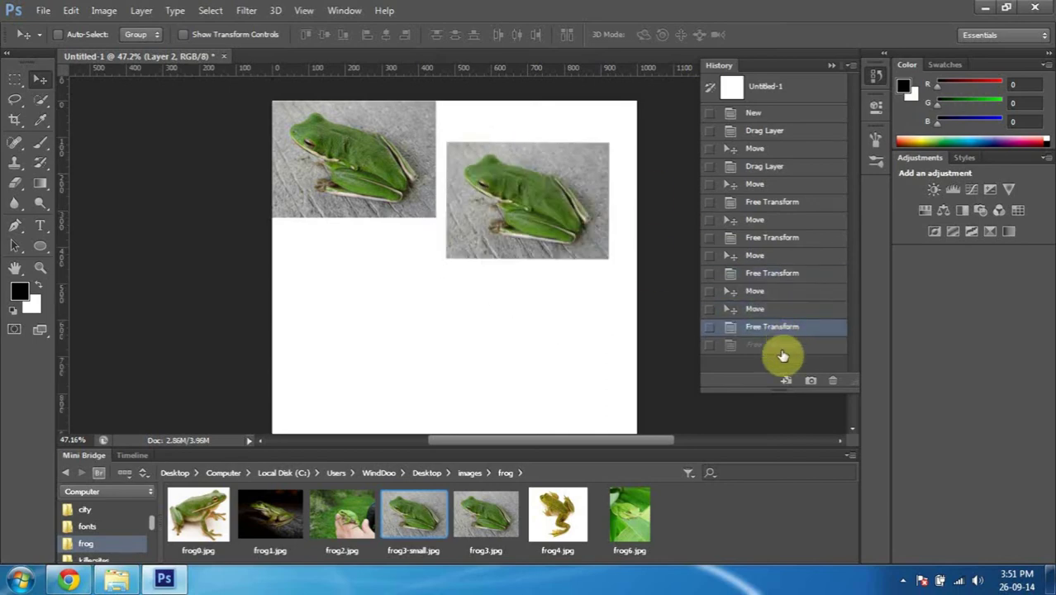
click(785, 345)
click(791, 329)
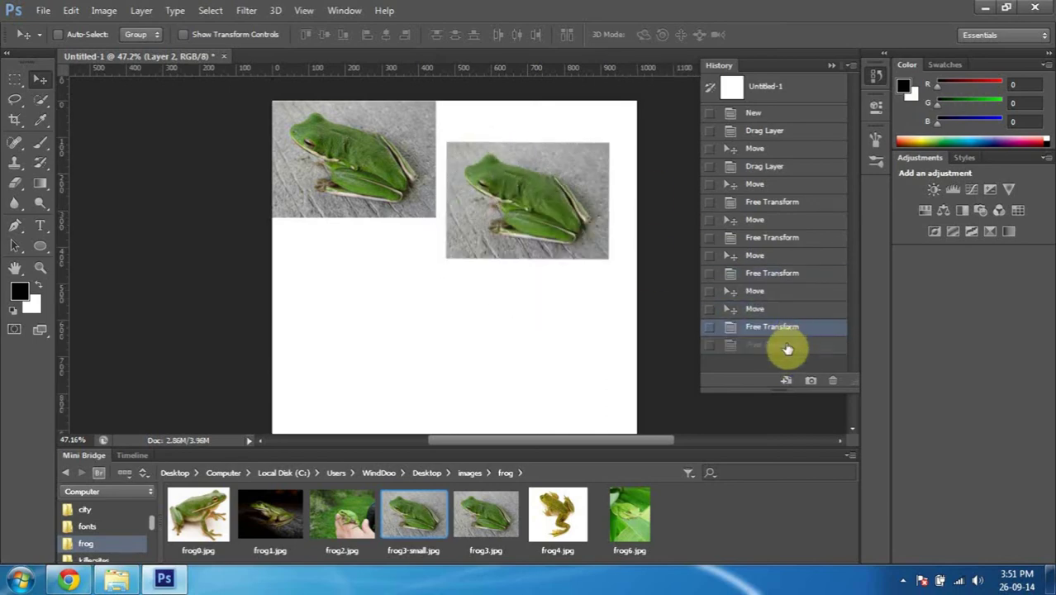
click(771, 327)
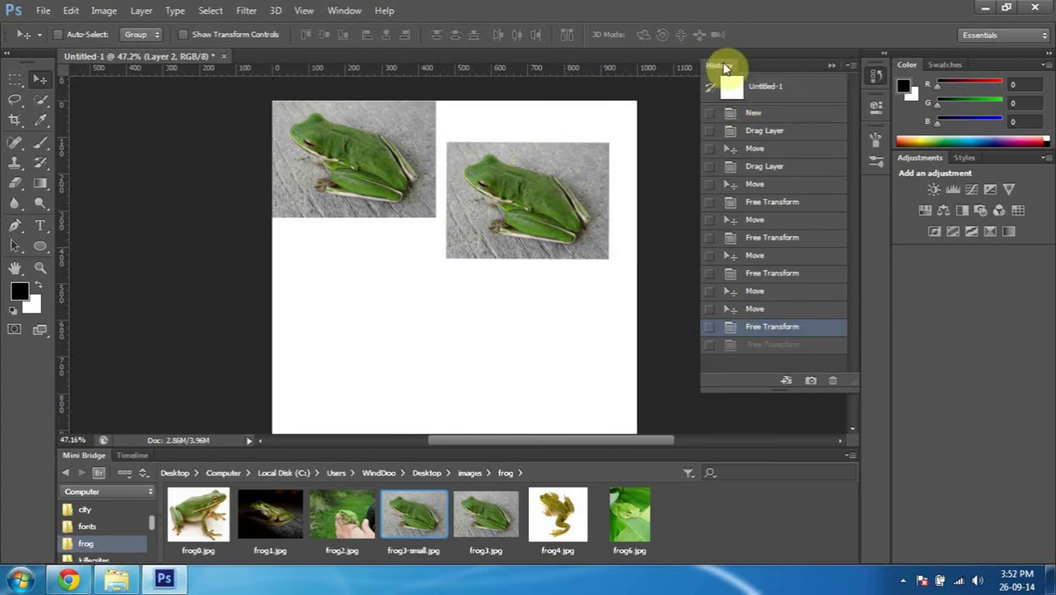
click(830, 67)
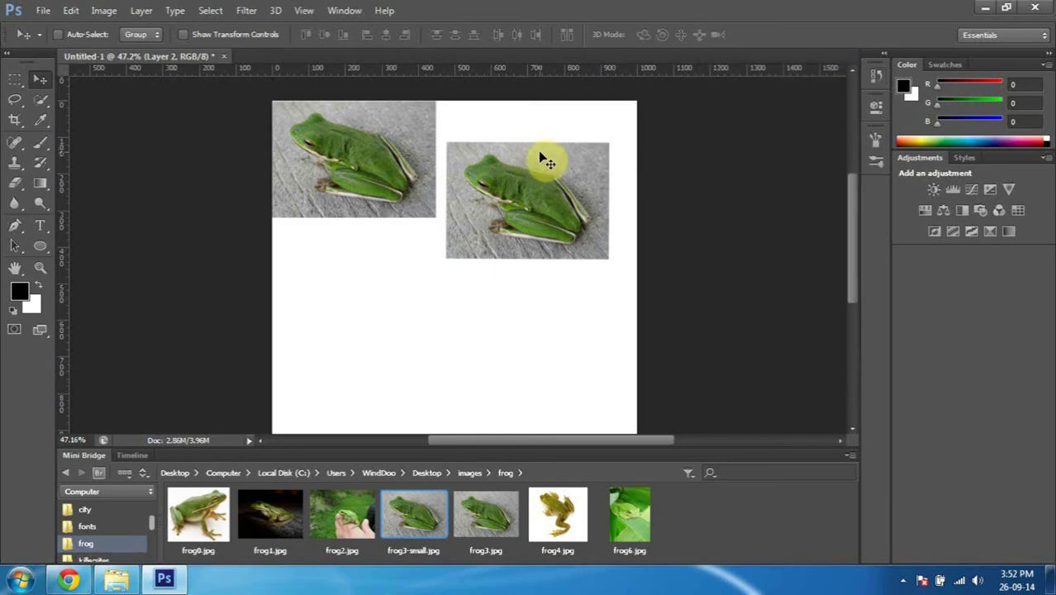
Try a Distort on the frog's bottom-right corner, undo it, and begin skewing the right edge
key(ctrl+t)
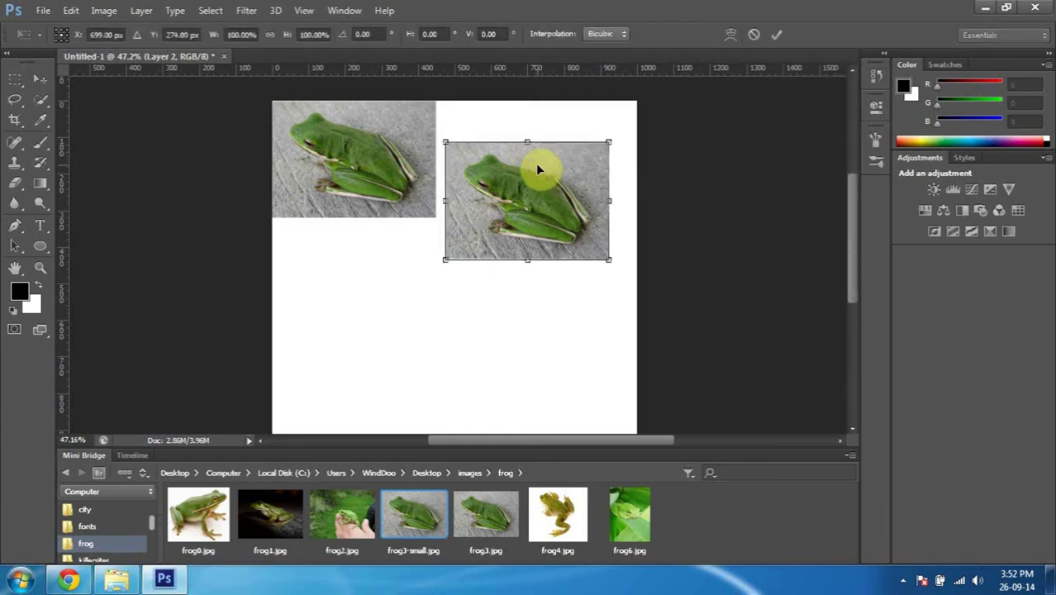
right_click(538, 171)
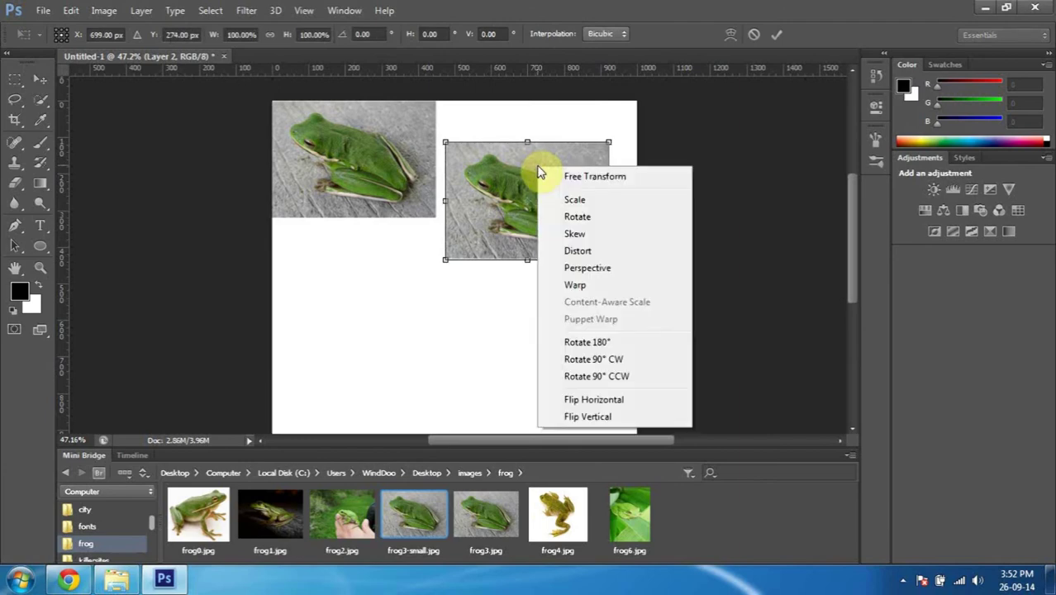
click(615, 251)
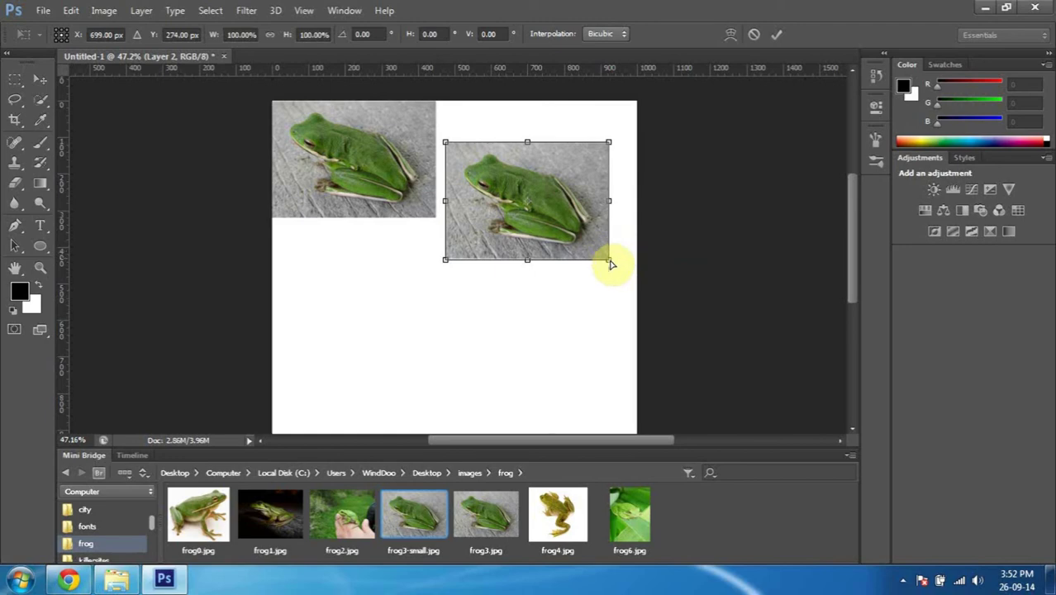
mouse_move(609, 260)
mouse_down()
mouse_move(595, 271)
mouse_move(566, 205)
mouse_move(621, 170)
mouse_move(625, 276)
mouse_move(582, 346)
mouse_move(522, 339)
mouse_move(575, 330)
mouse_up()
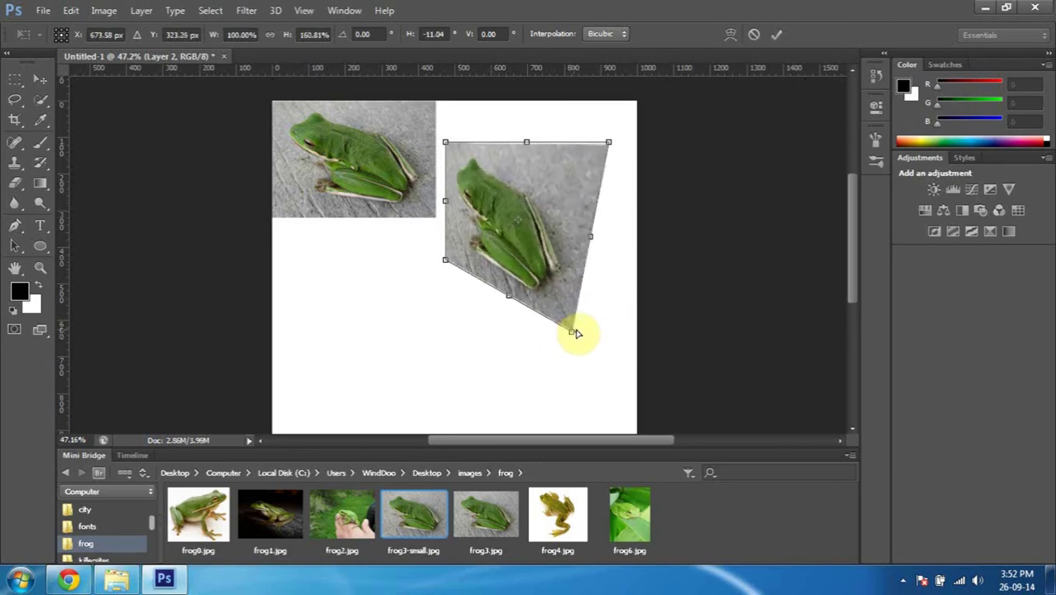
key(ctrl+z)
mouse_move(609, 201)
mouse_down()
mouse_move(603, 302)
mouse_move(609, 177)
mouse_move(589, 352)
mouse_move(608, 170)
mouse_move(601, 190)
mouse_move(594, 248)
mouse_move(608, 309)
mouse_move(631, 162)
mouse_move(609, 165)
mouse_move(608, 203)
mouse_move(606, 165)
mouse_move(603, 218)
mouse_move(608, 186)
mouse_up()
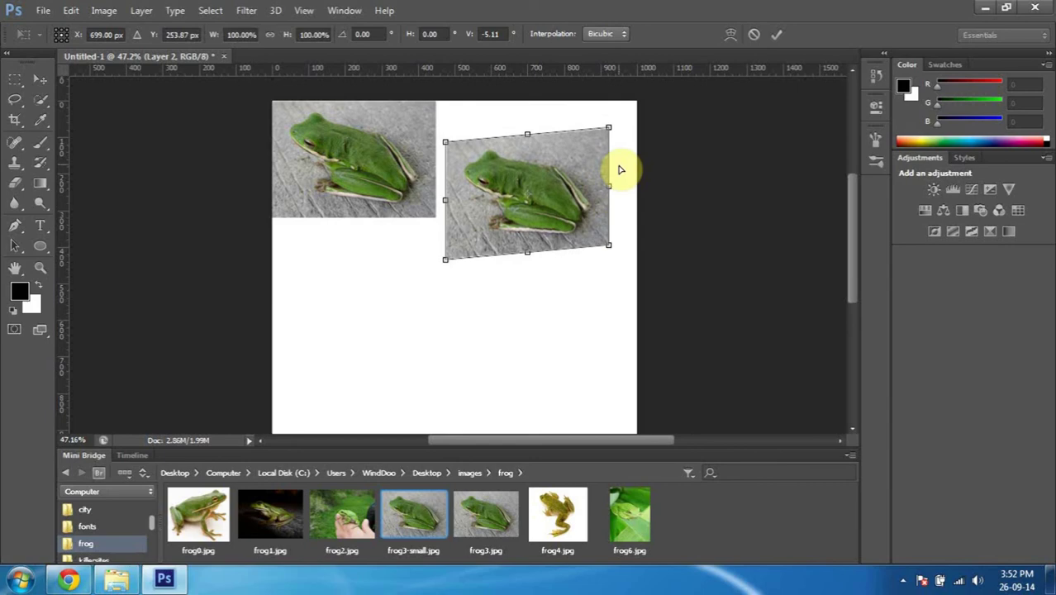
Skew the frog's right edge upward and apply it, then revert to the unskewed History state
mouse_move(608, 185)
mouse_down()
mouse_move(608, 161)
mouse_move(582, 161)
mouse_up()
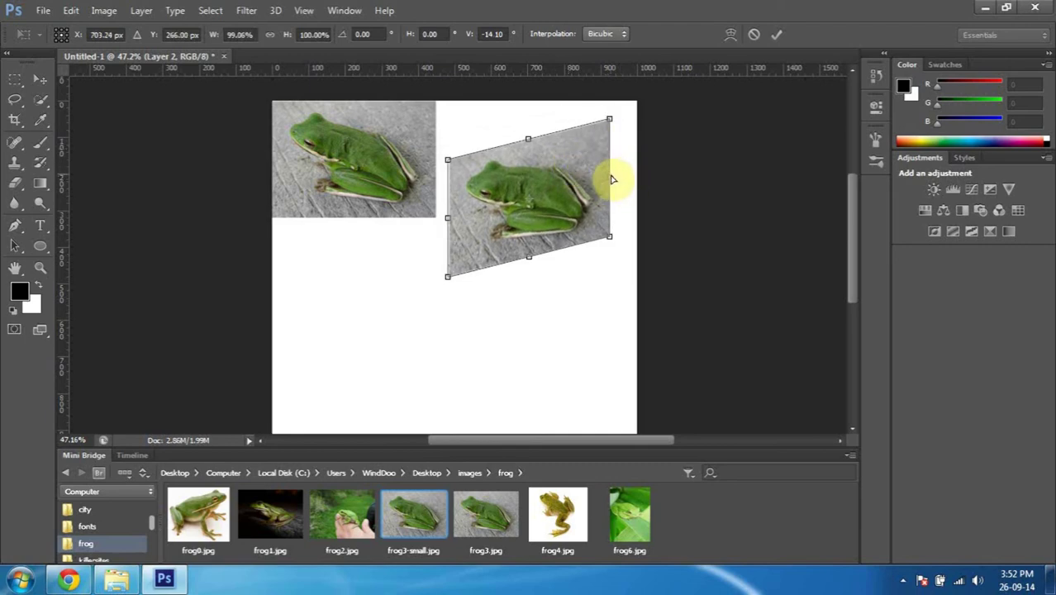
click(777, 35)
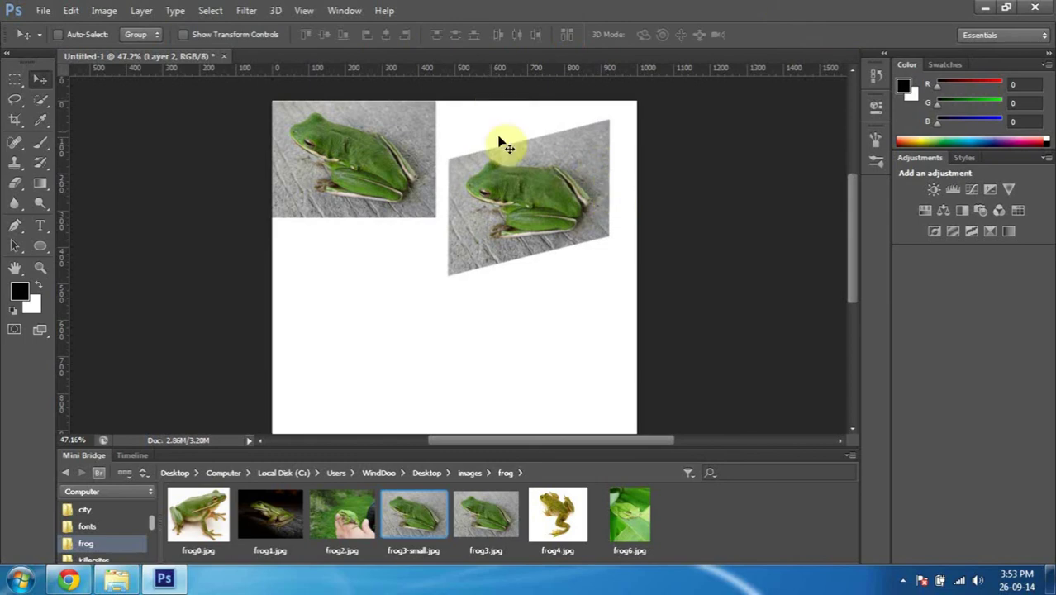
click(884, 54)
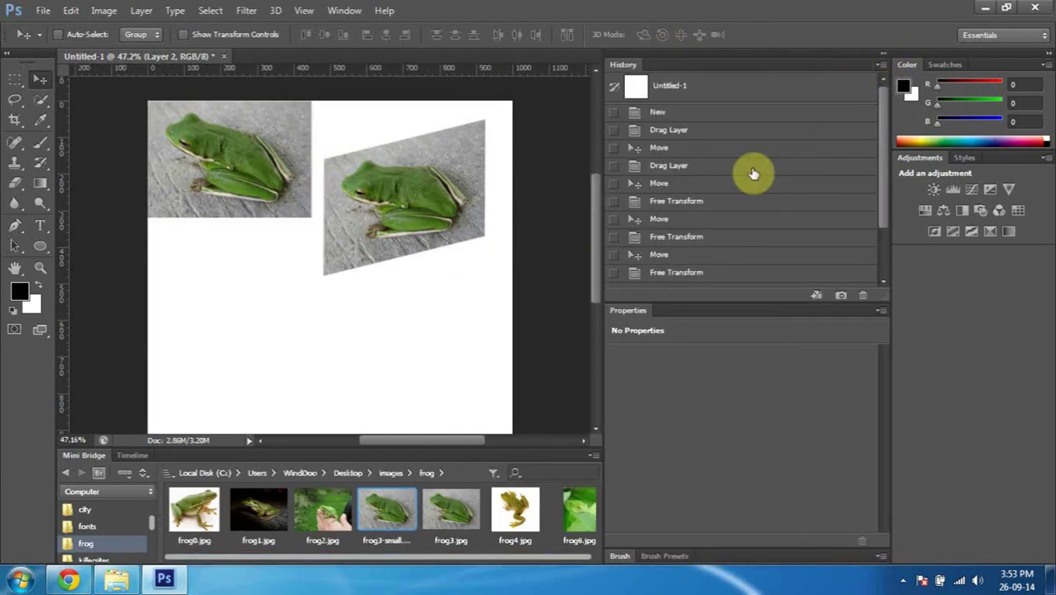
scroll(702, 243, down, 3)
click(690, 259)
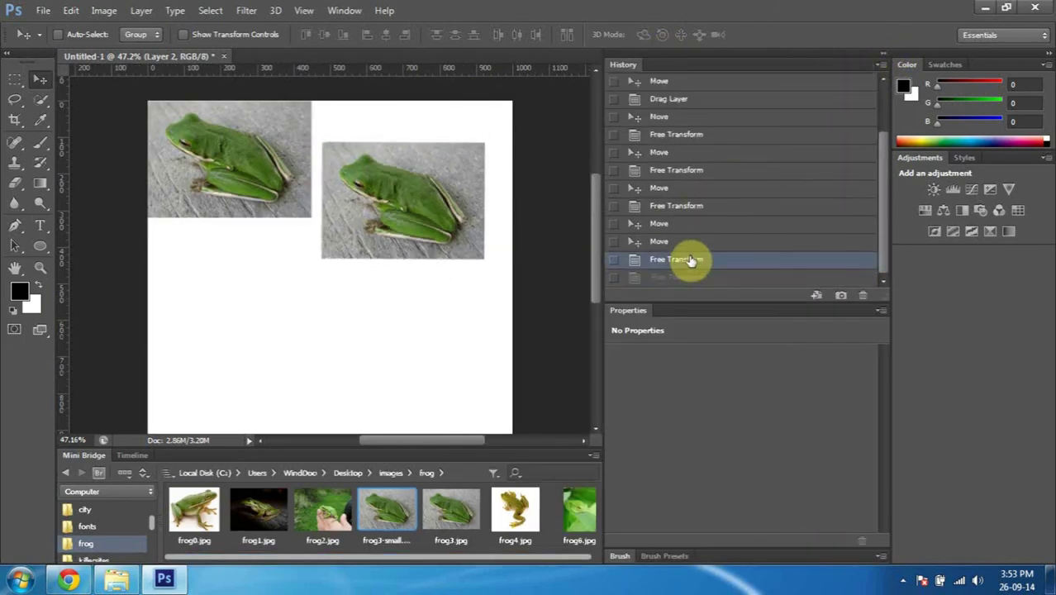
click(881, 55)
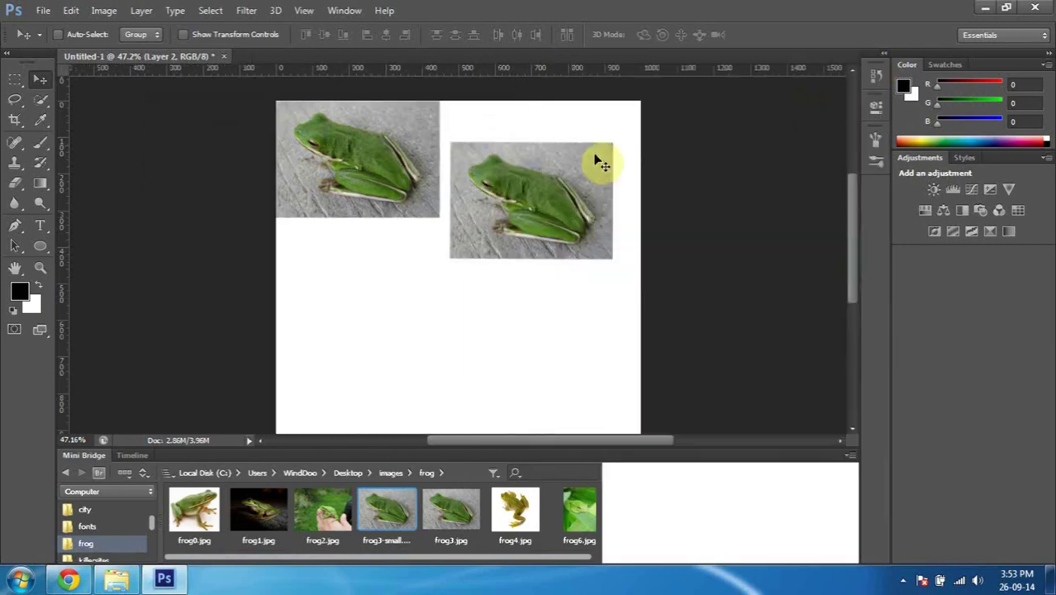
key(ctrl+t)
Rotate the right frog 90° clockwise, then 90° counter-clockwise back to landscape
right_click(555, 175)
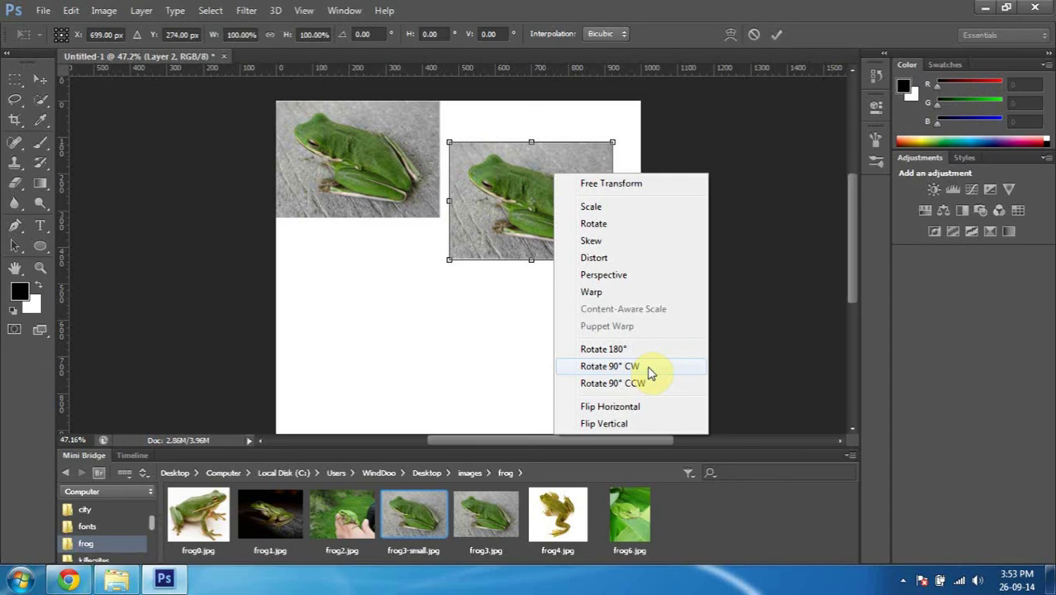
click(651, 374)
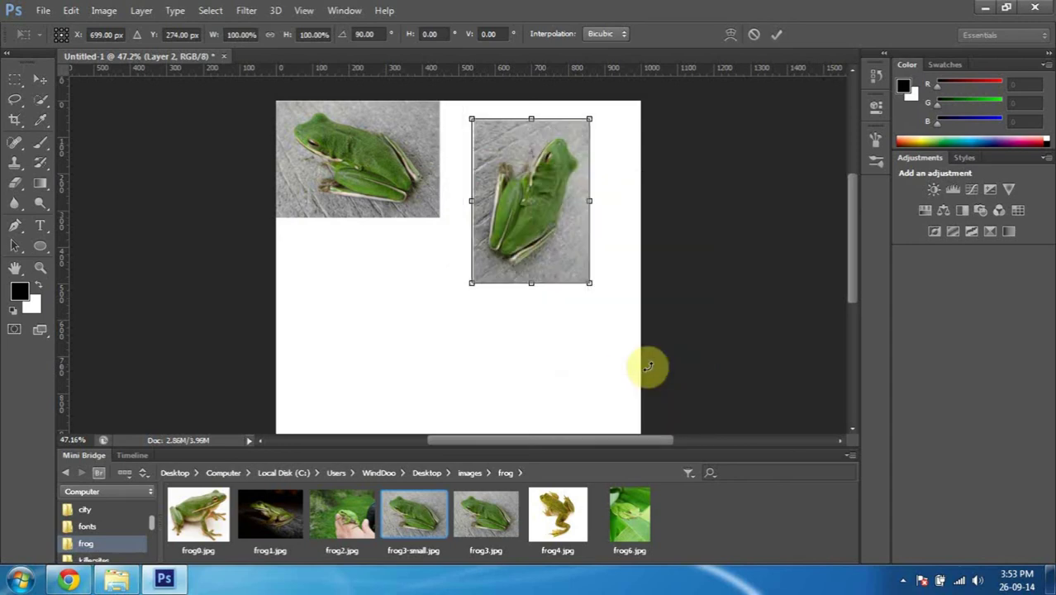
right_click(559, 239)
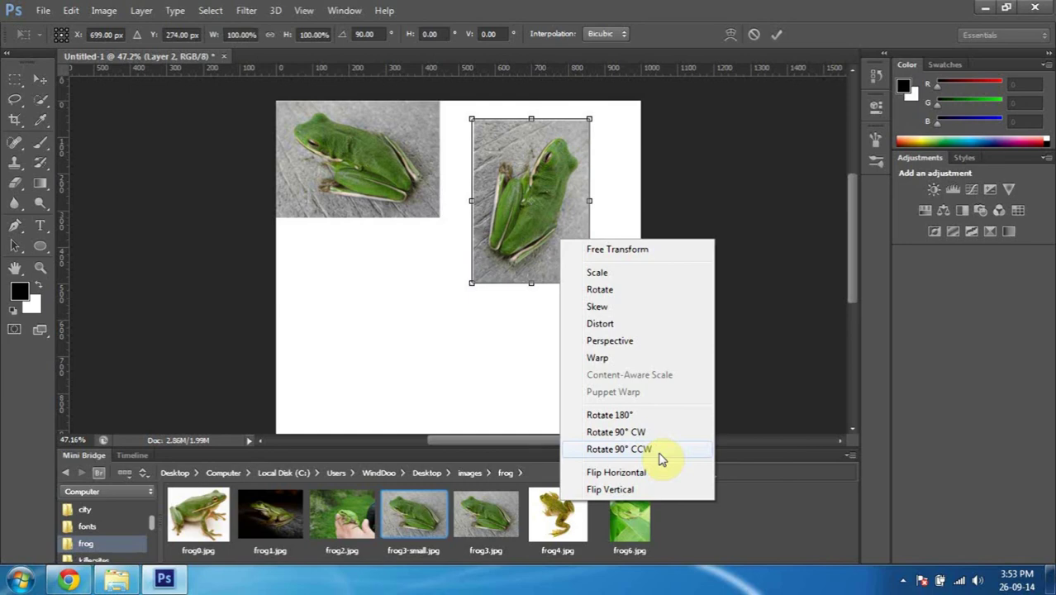
click(661, 450)
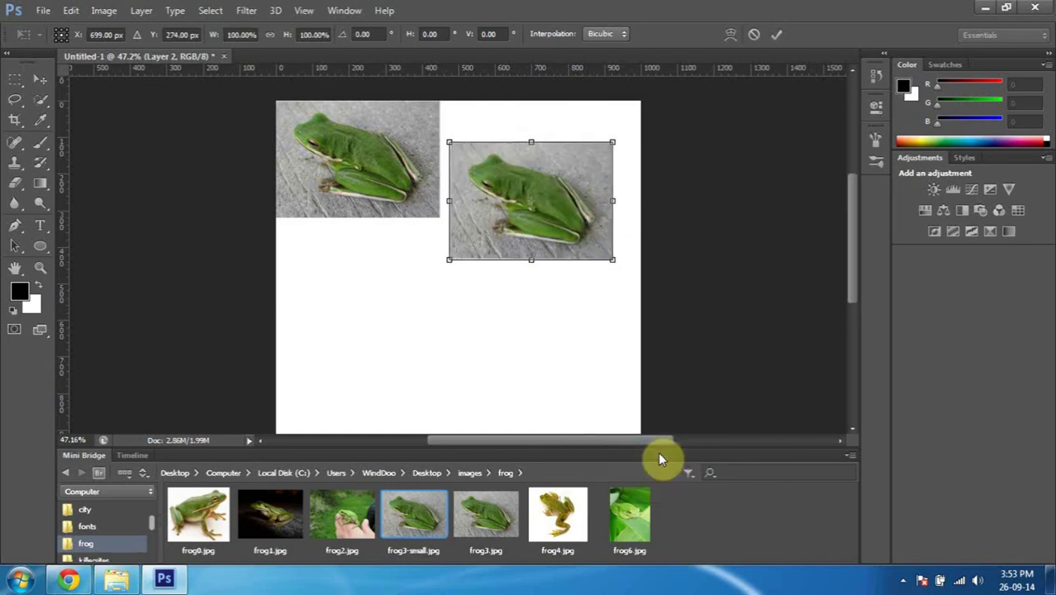
Flip the right frog horizontally, then flip it back
right_click(591, 181)
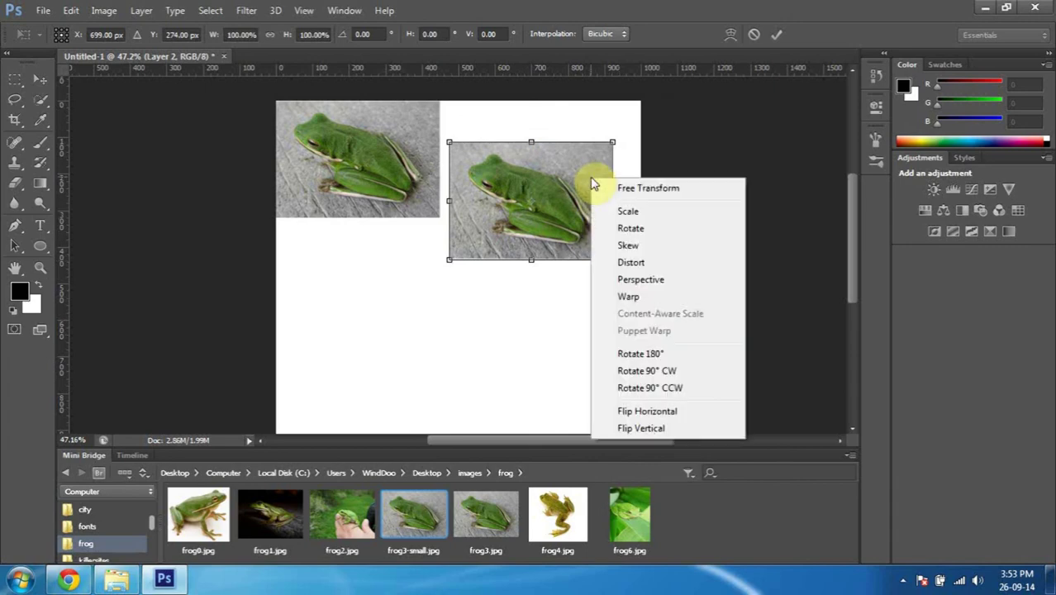
click(671, 413)
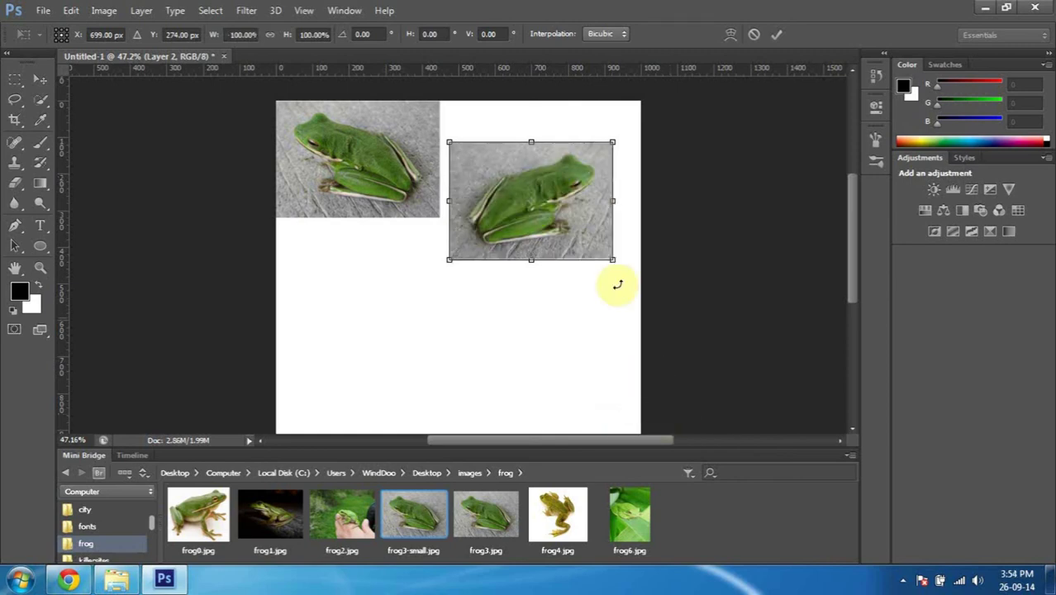
right_click(582, 208)
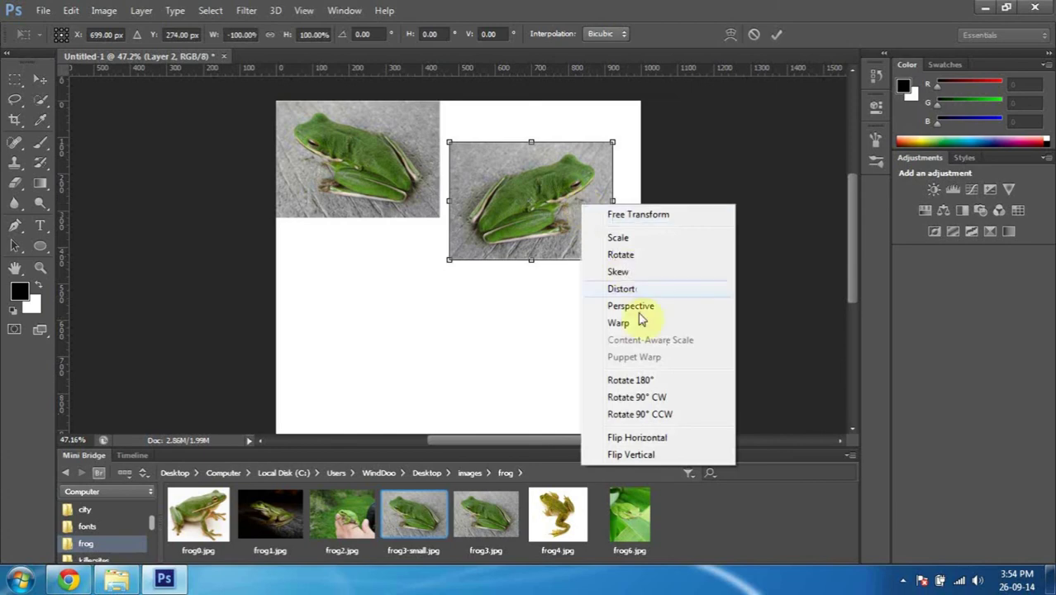
click(644, 441)
Flip the frog vertically and back again, then commit the transform
right_click(574, 174)
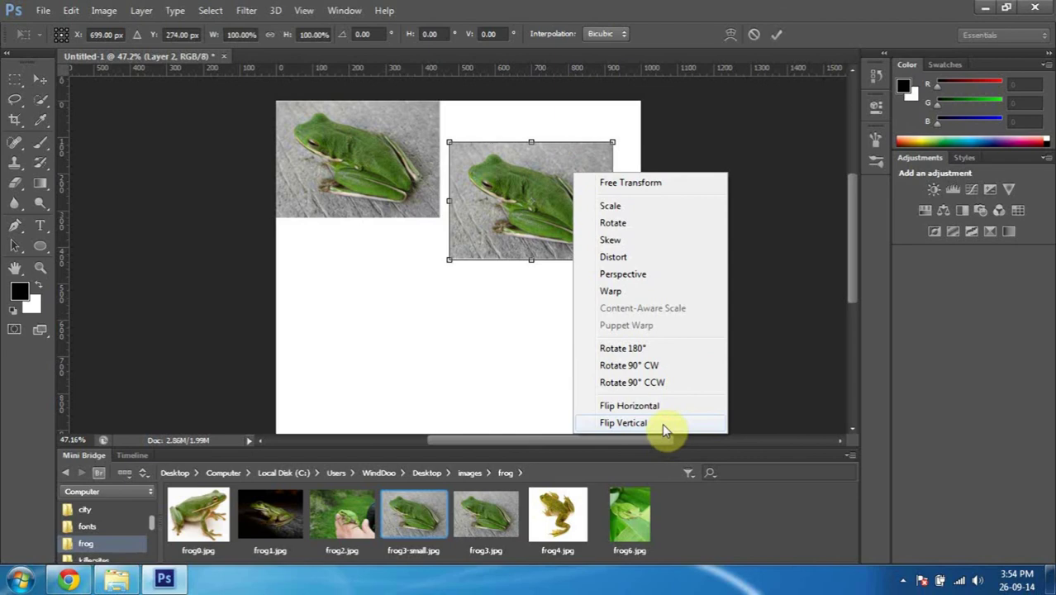
click(662, 423)
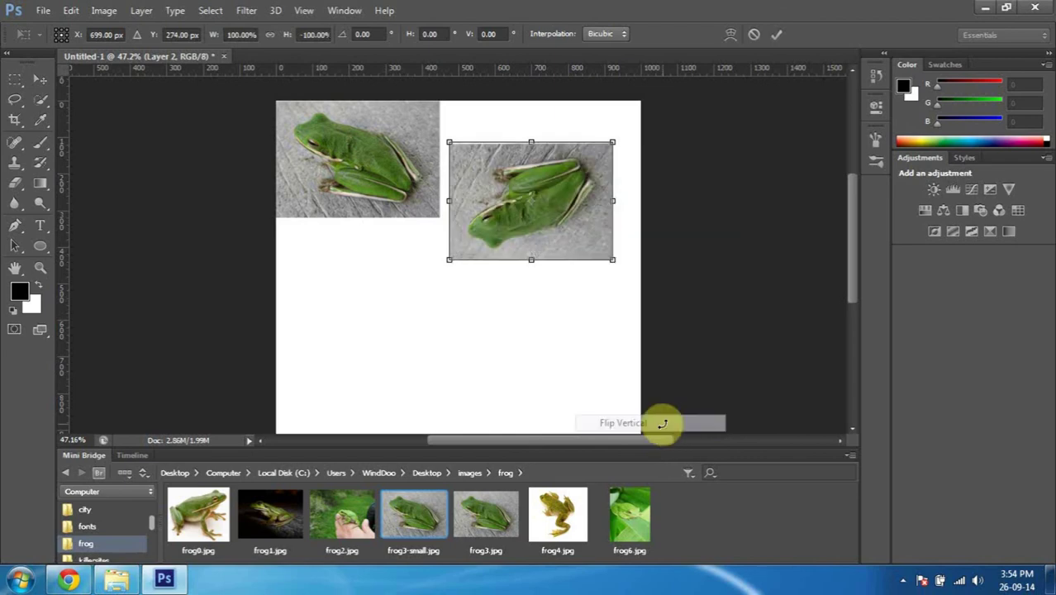
right_click(570, 189)
click(649, 438)
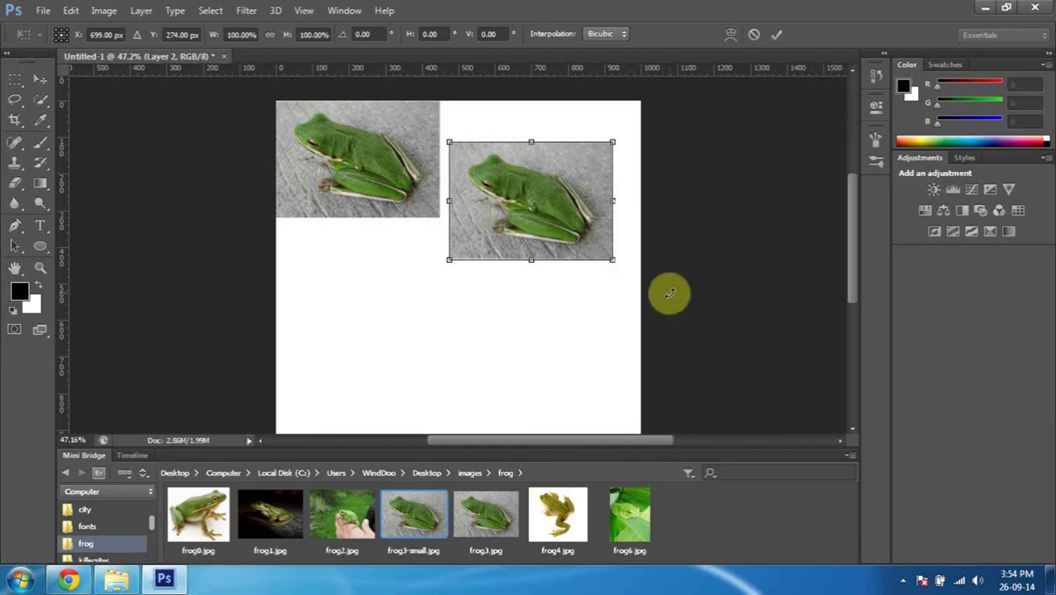
key(Return)
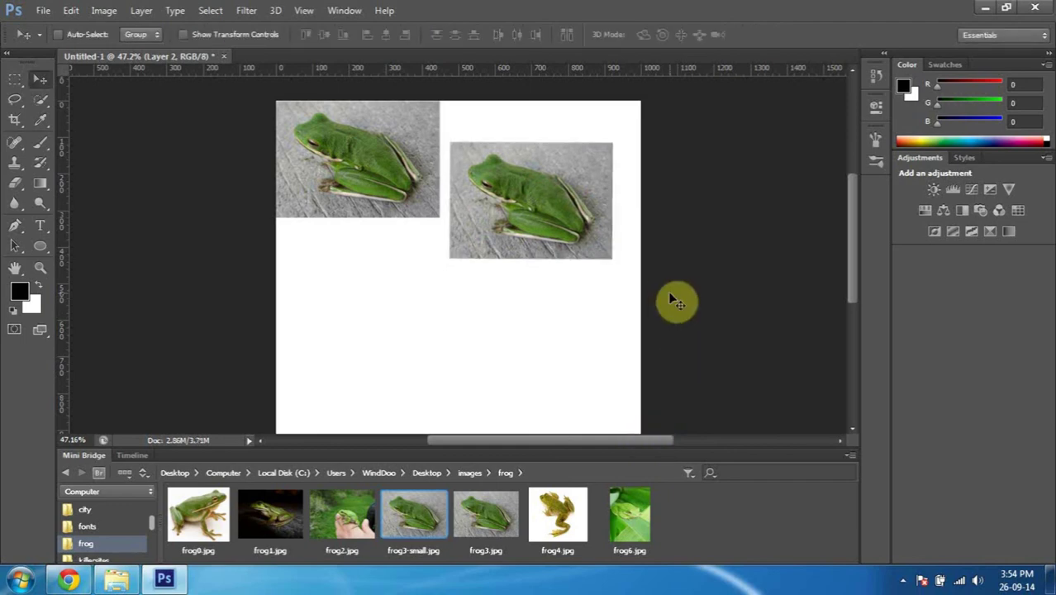